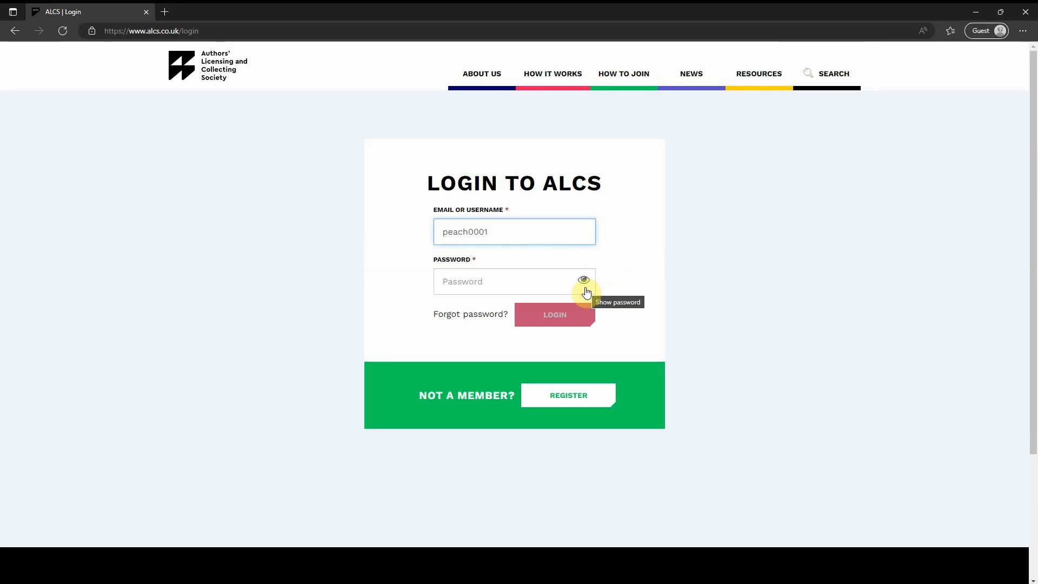
Step: Enter the account password and log in to the members' area
left_click(539, 281)
type("******")
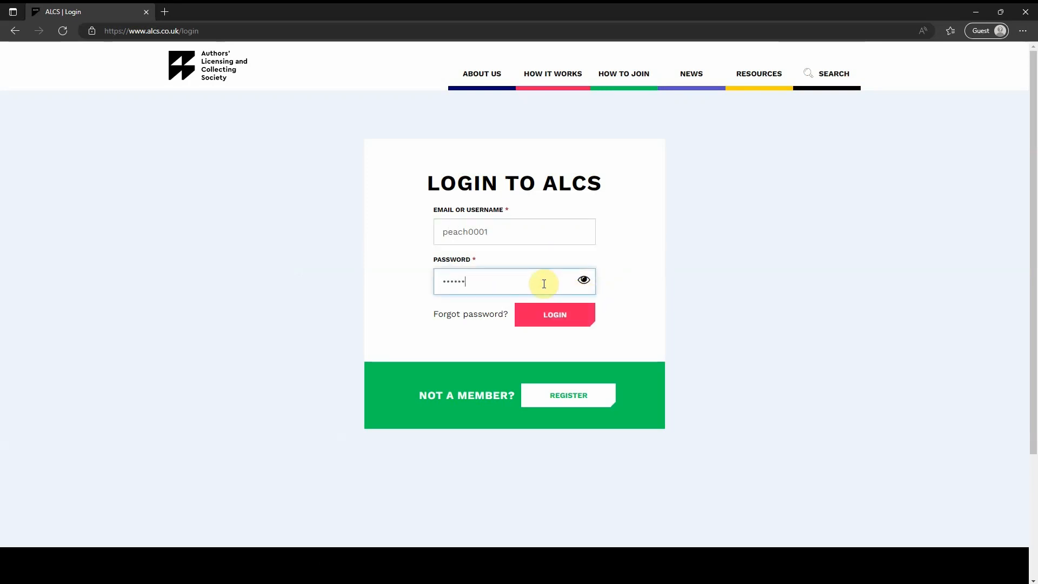
left_click(576, 322)
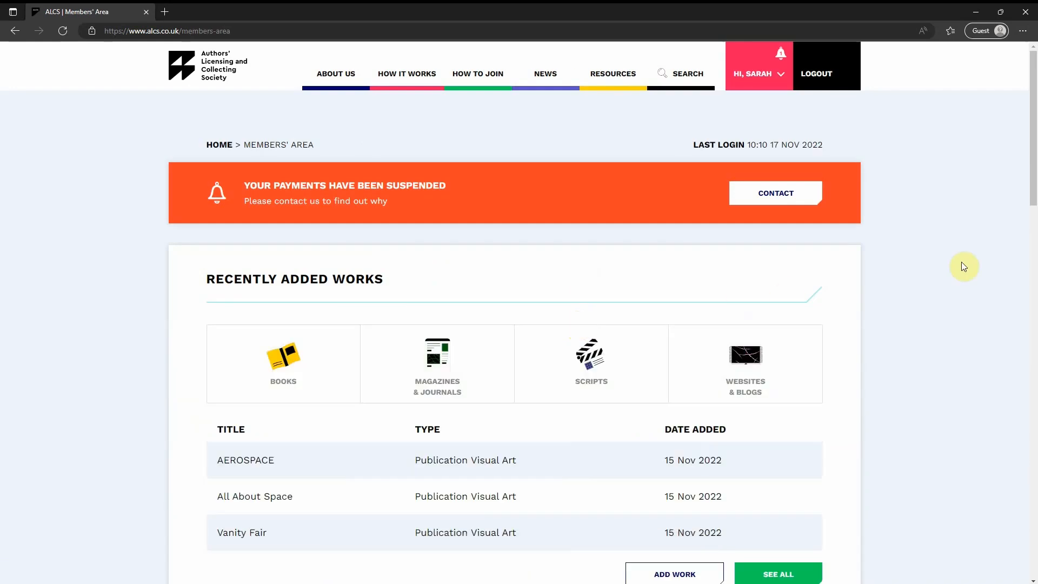
Step: Open the full list of works on the account
scroll(965, 266, "down", 1)
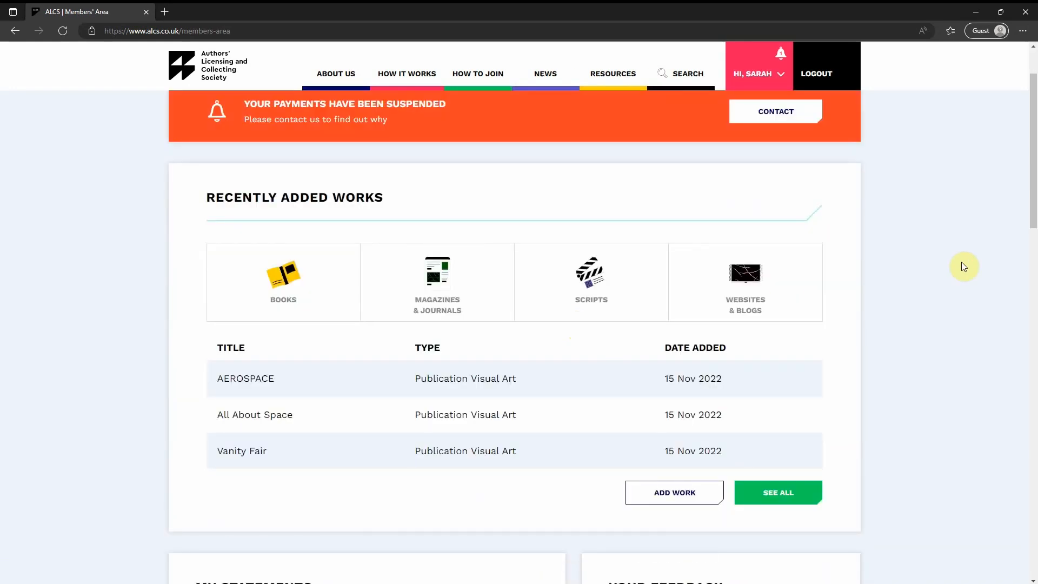
left_click(813, 501)
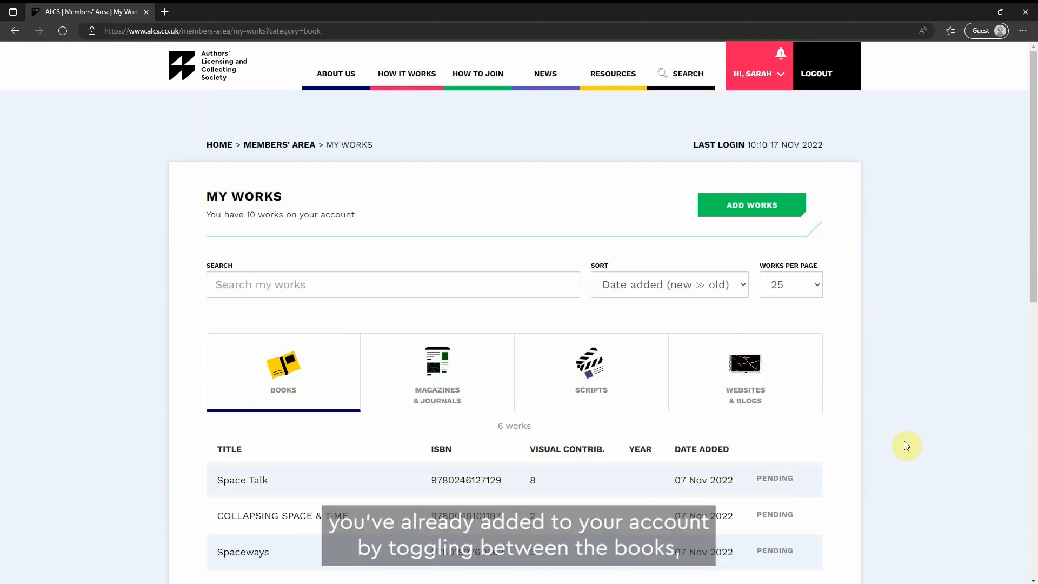
Step: Browse the works listed under the Magazines & Journals, Scripts, Websites & Blogs and Books categories
scroll(897, 442, "down", 2)
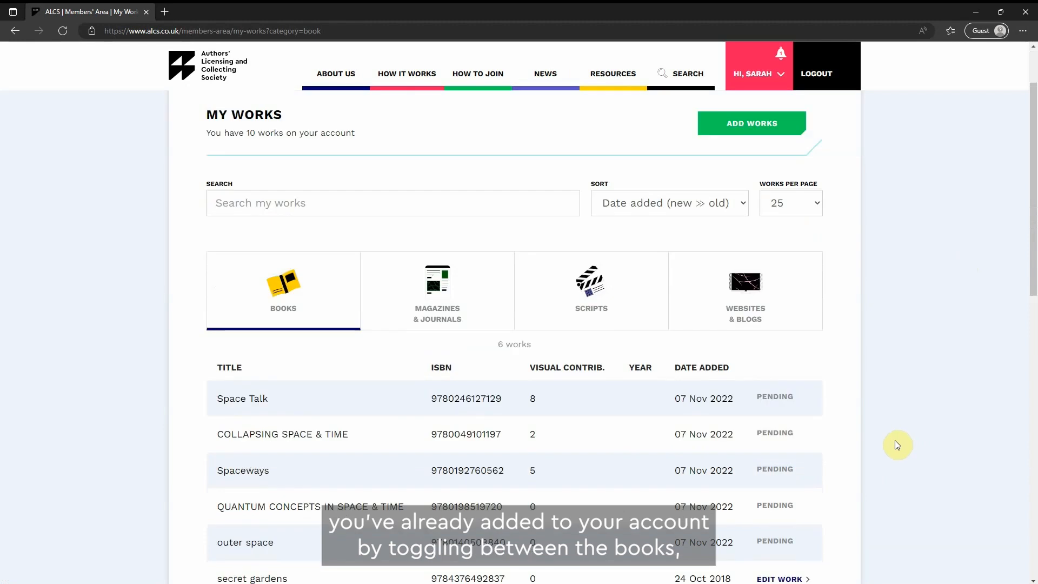
left_click(385, 314)
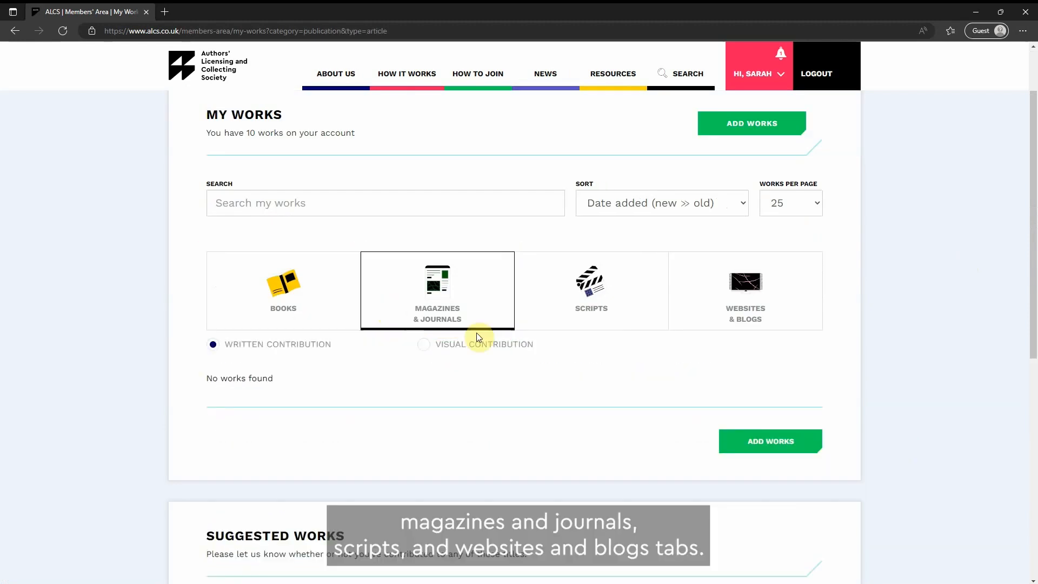
left_click(527, 313)
left_click(703, 324)
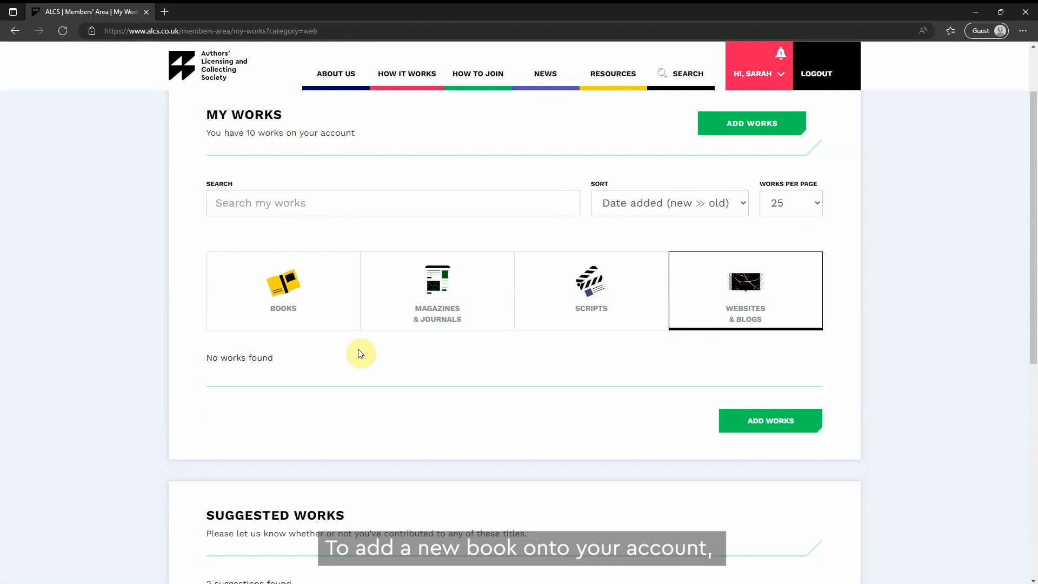
left_click(351, 324)
Step: Open the form for adding a new book
scroll(811, 429, "down", 3)
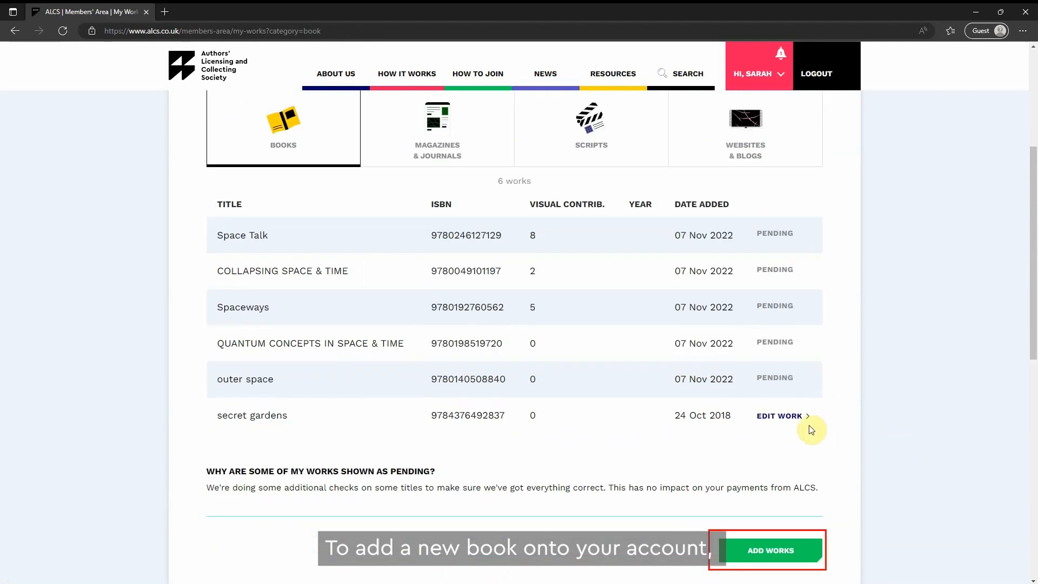
left_click(796, 549)
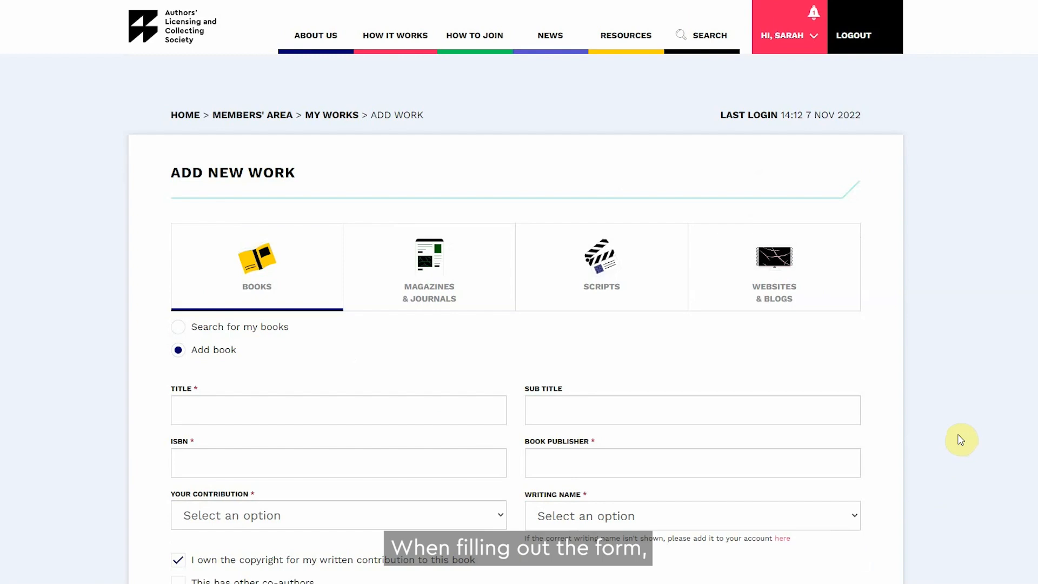
left_click(420, 403)
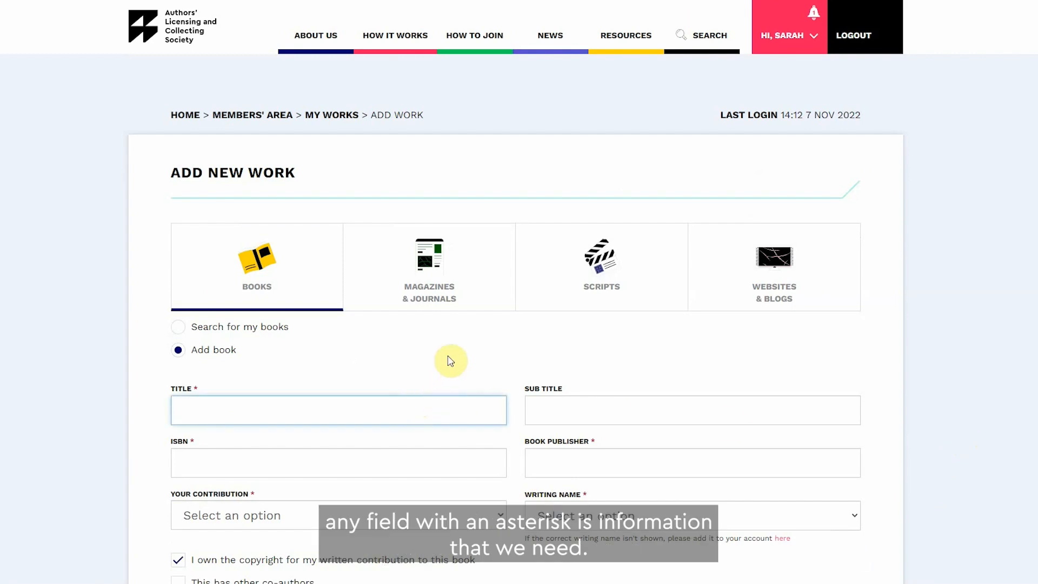
type("outer space")
left_click(417, 459)
type("978")
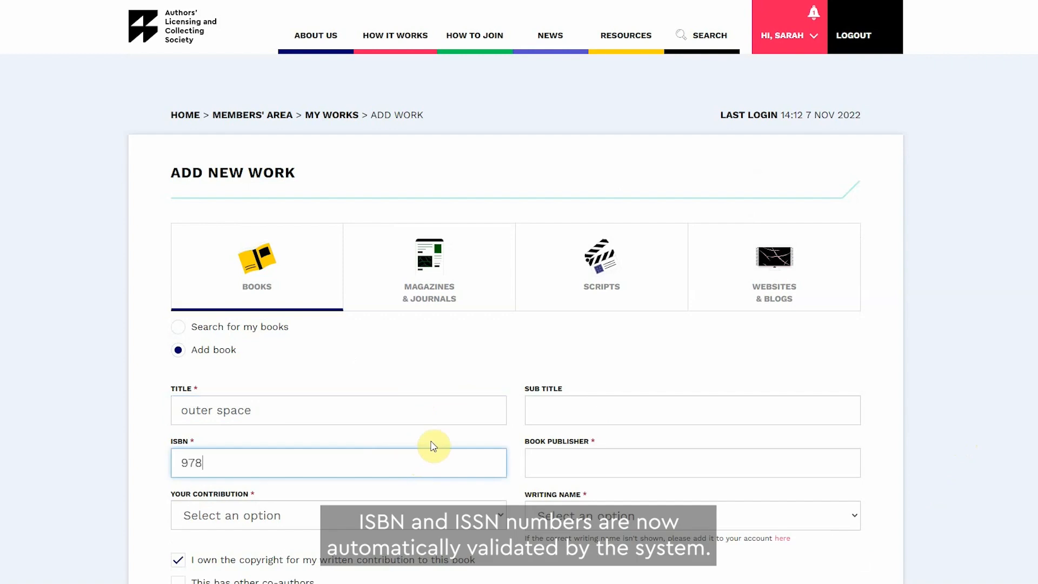
type("01405088")
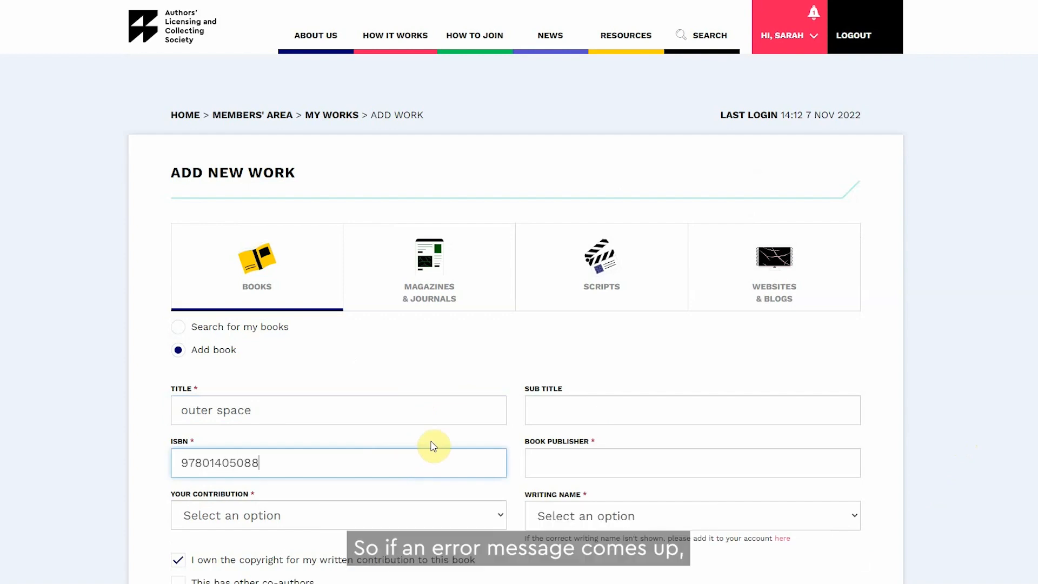
type("40")
Step: Set the book publisher to Penguin and the contribution to Author
left_click(748, 457)
type("Pe")
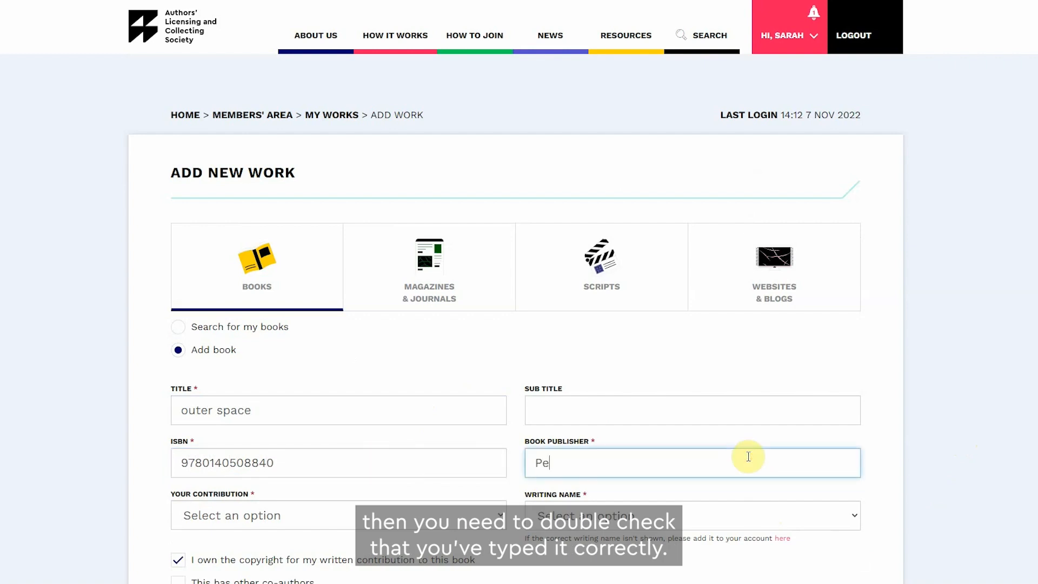
type("nguin")
left_click(450, 520)
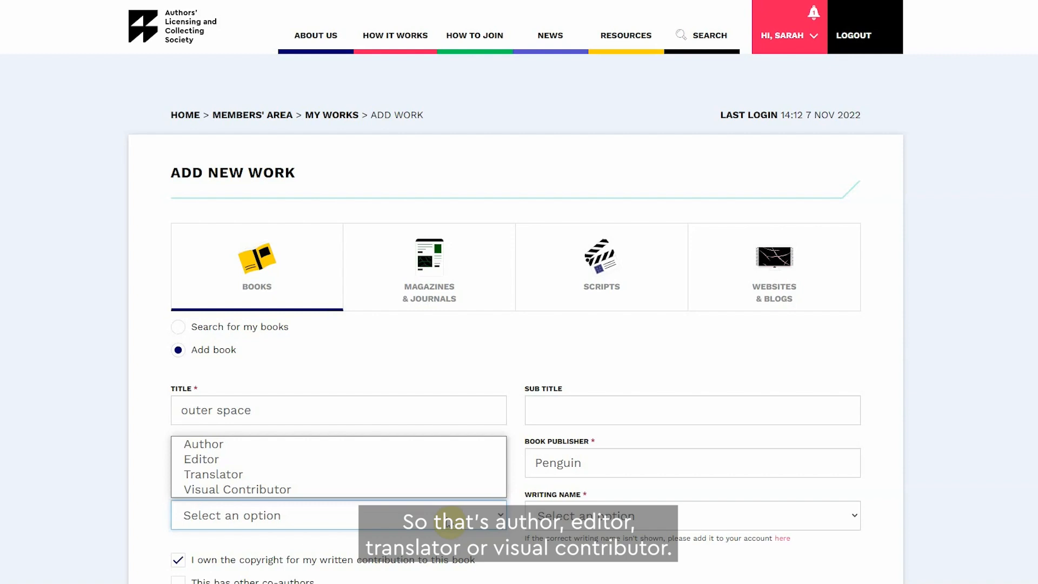
left_click(427, 446)
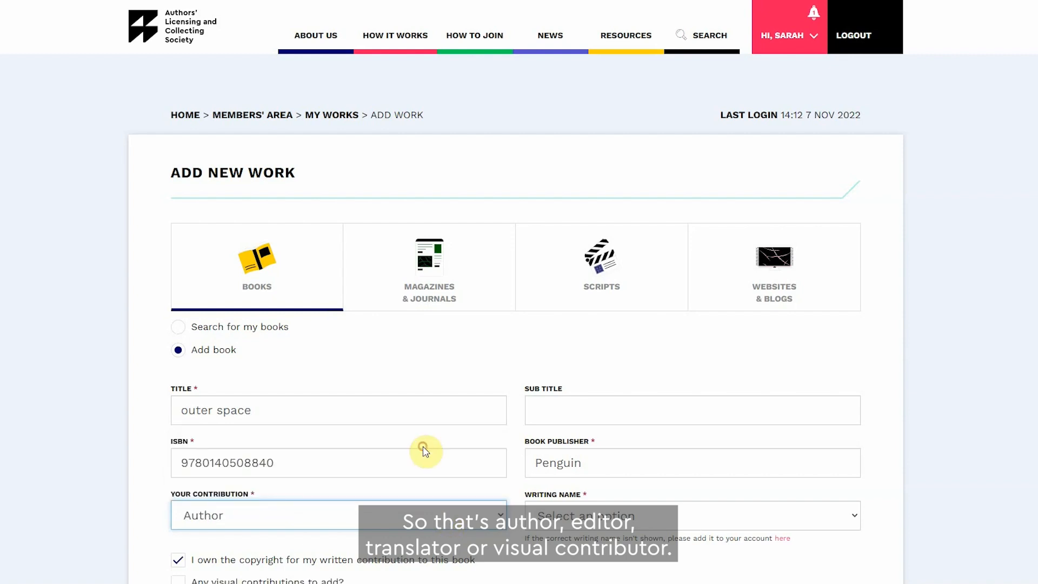
Step: Choose the correspondence name as the writing name for this book
scroll(998, 448, "down", 2)
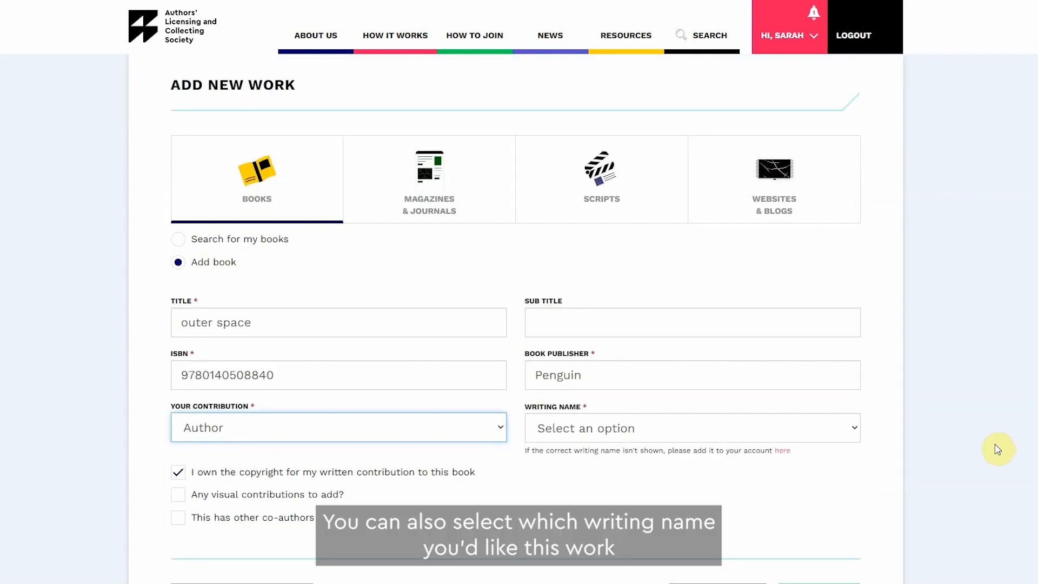
left_click(819, 434)
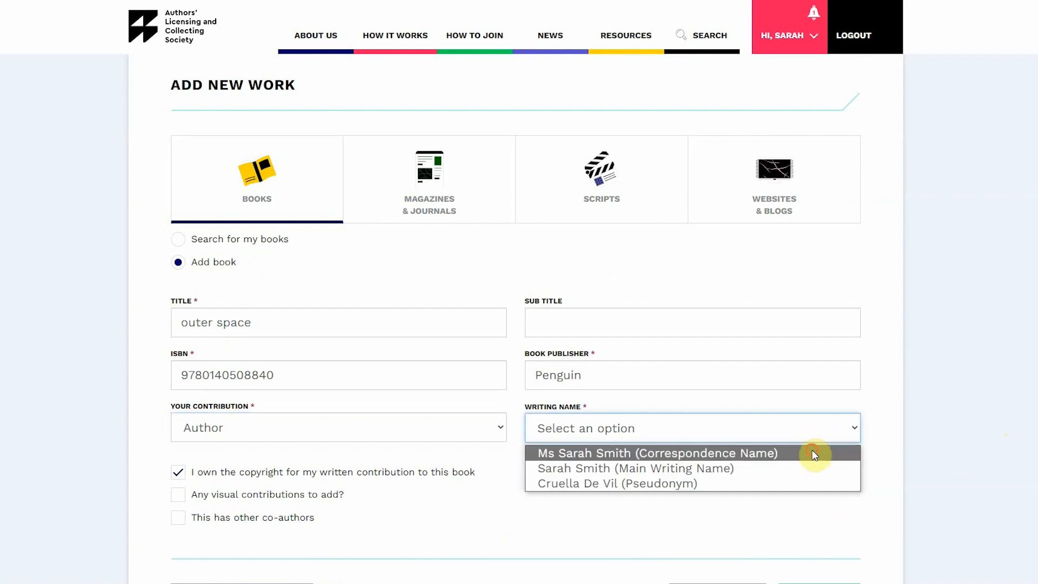
left_click(810, 452)
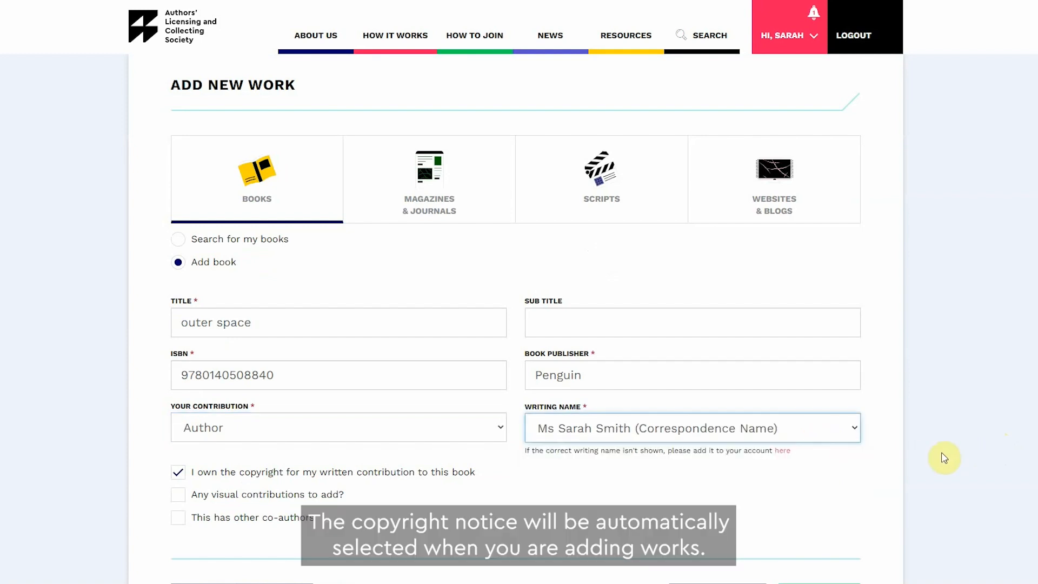
Step: Tick the option stating the book has other co-authors
scroll(944, 457, "down", 2)
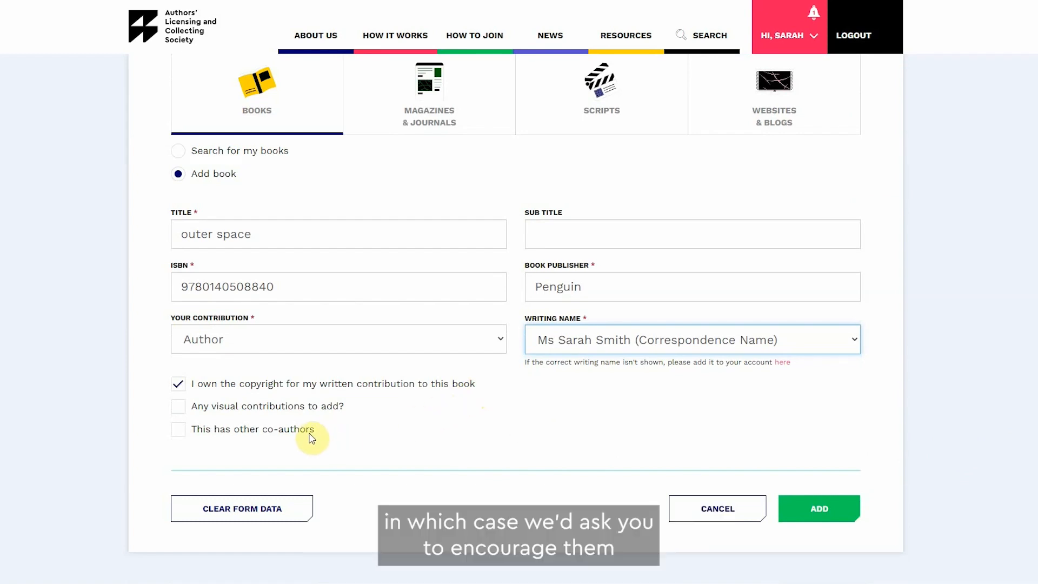
left_click(174, 430)
scroll(108, 440, "down", 3)
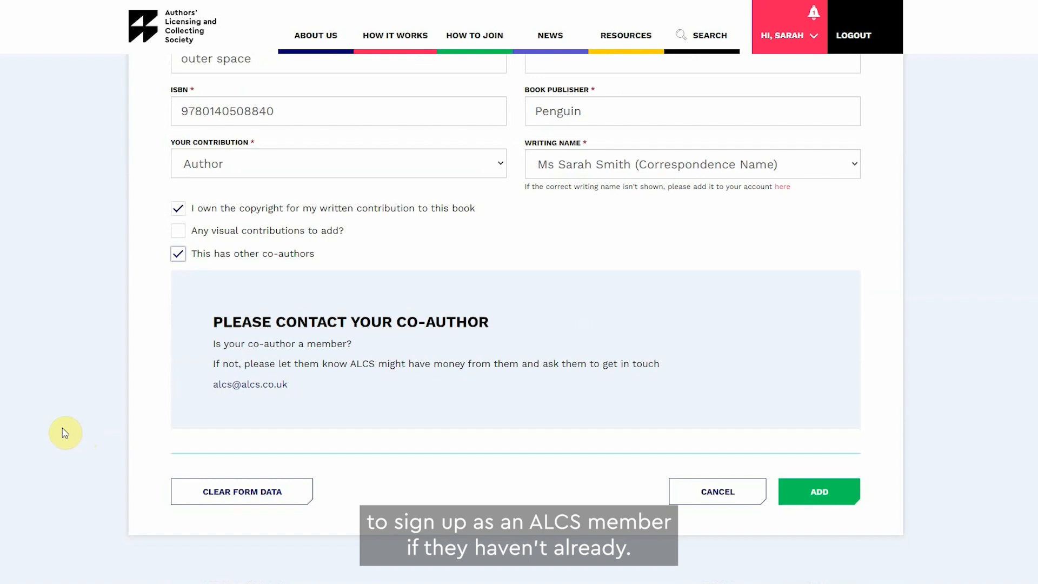
Step: Untick the co-authors option and submit the book
left_click(178, 253)
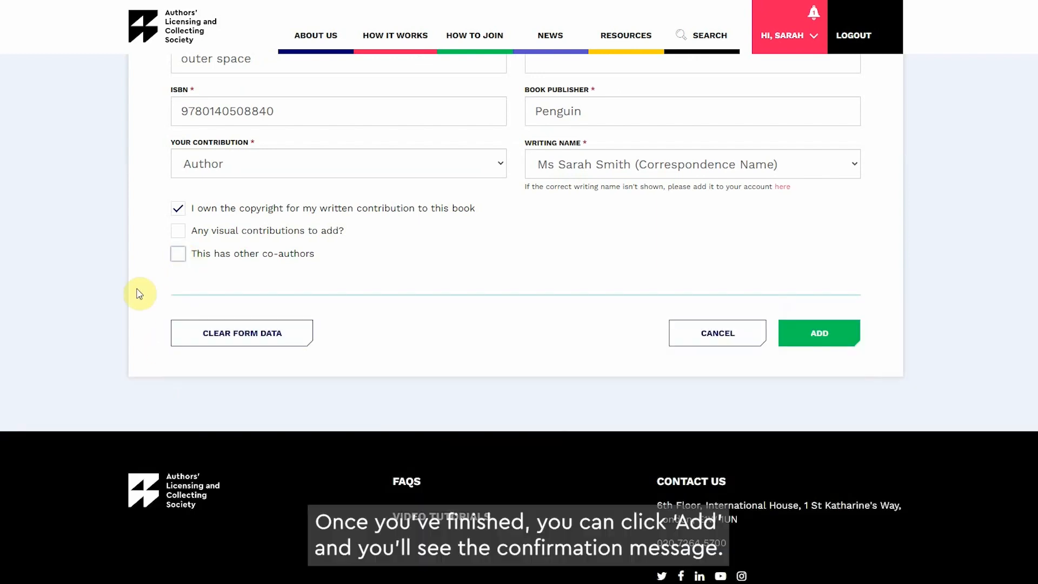
scroll(88, 319, "up", 4)
left_click(837, 535)
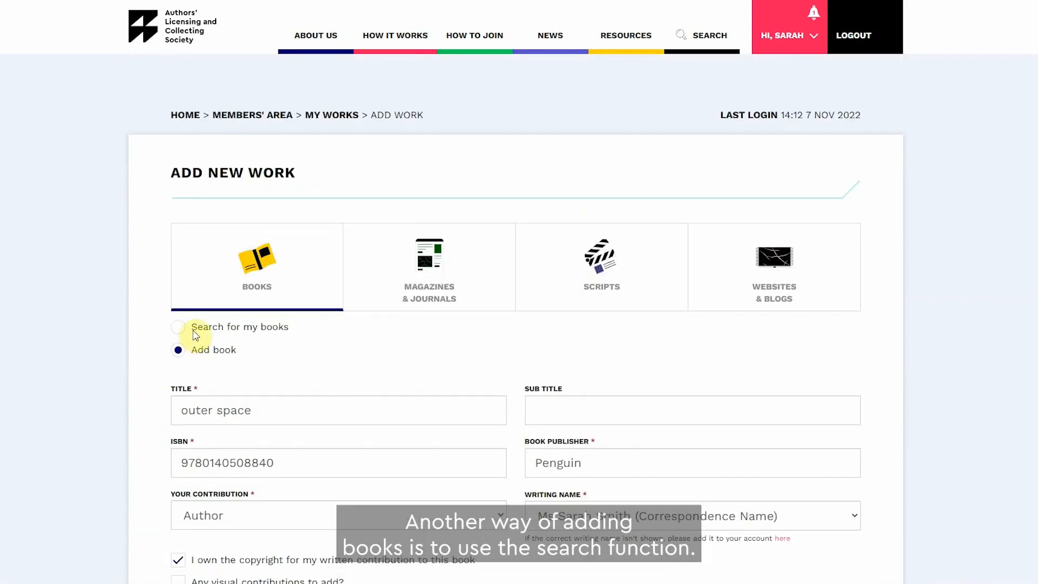
Step: Switch to searching for your books and search for space
left_click(178, 327)
left_click(268, 389)
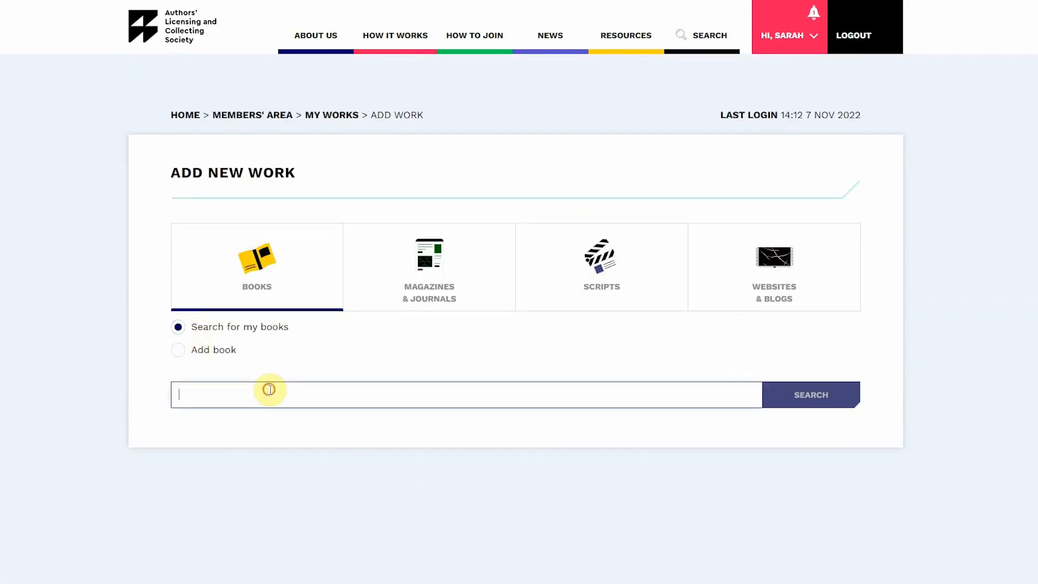
type("space")
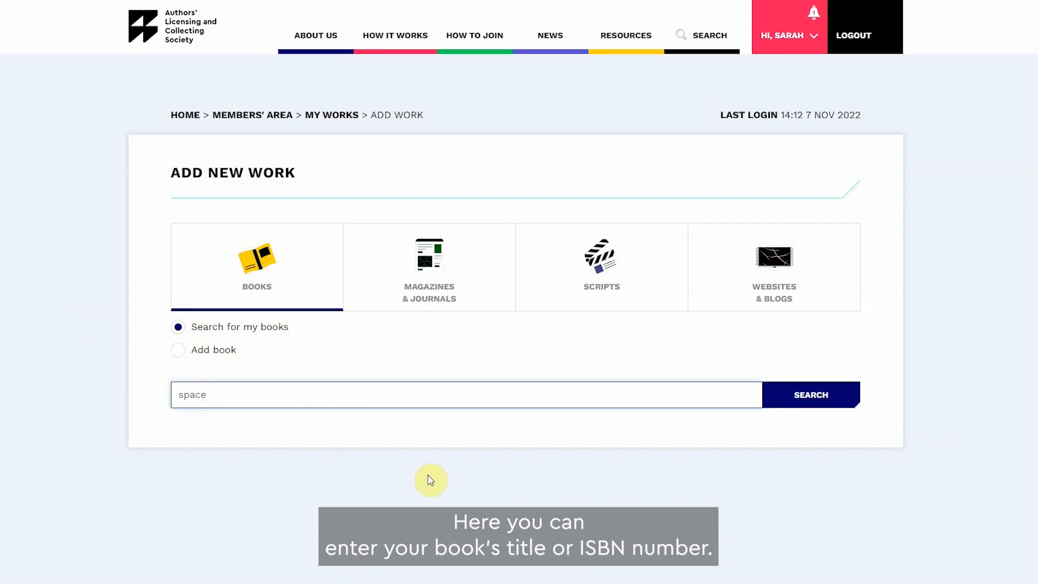
left_click(844, 397)
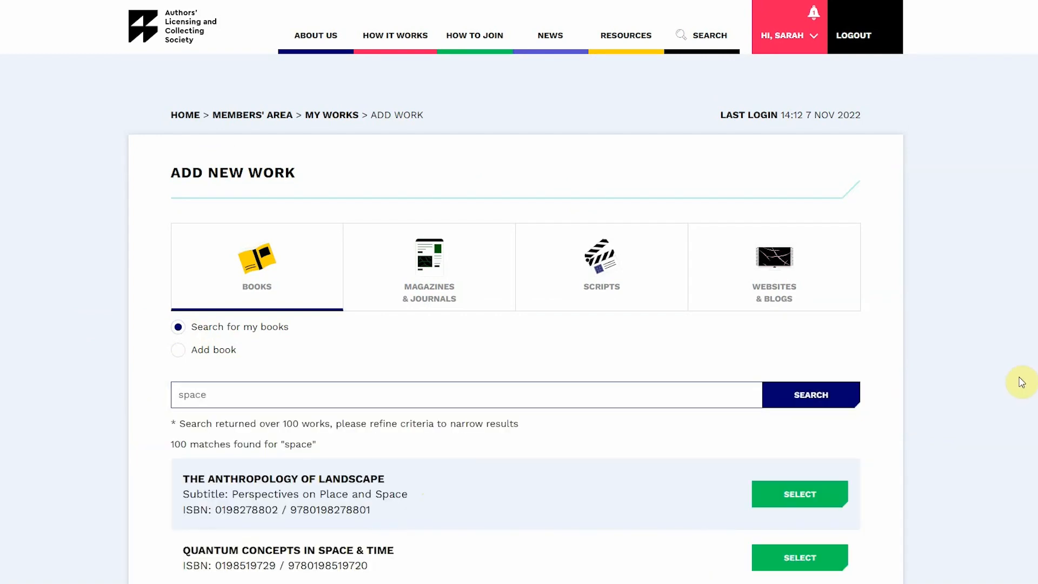
Step: Select QUANTUM CONCEPTS IN SPACE & TIME from the results and set the contribution to Author
scroll(1021, 373, "down", 3)
scroll(1020, 372, "down", 3)
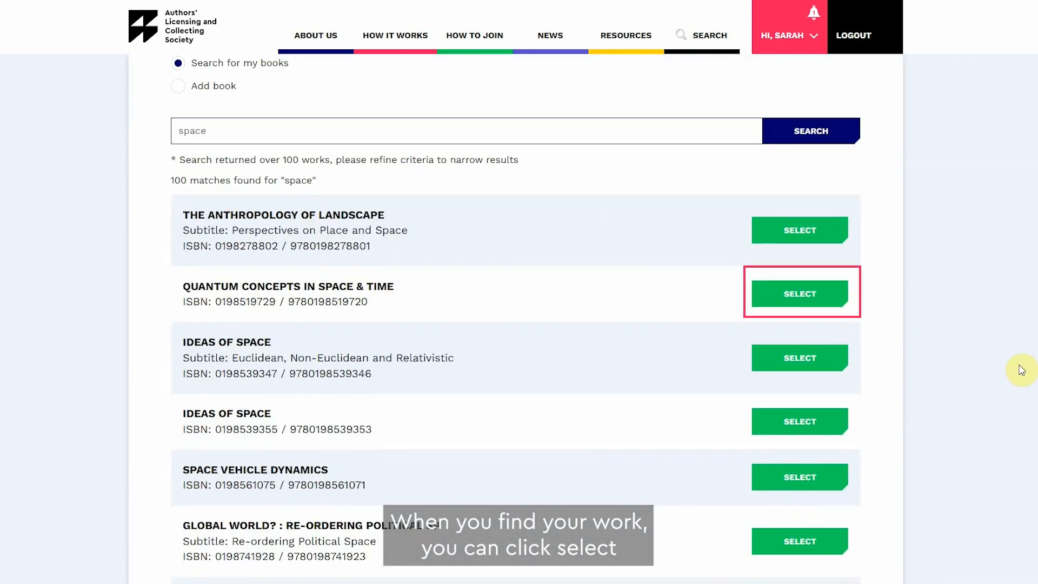
left_click(799, 294)
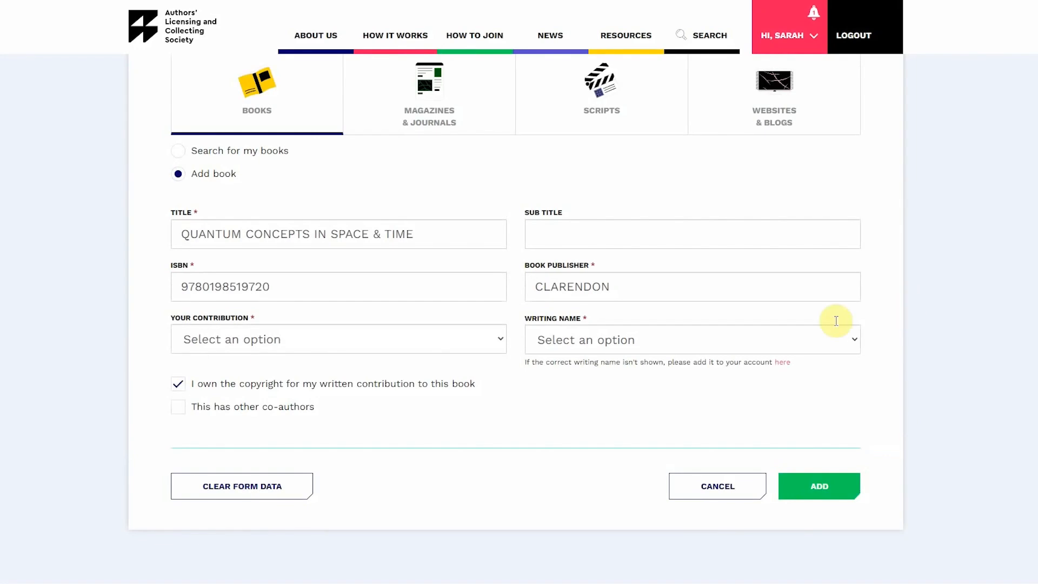
left_click(466, 338)
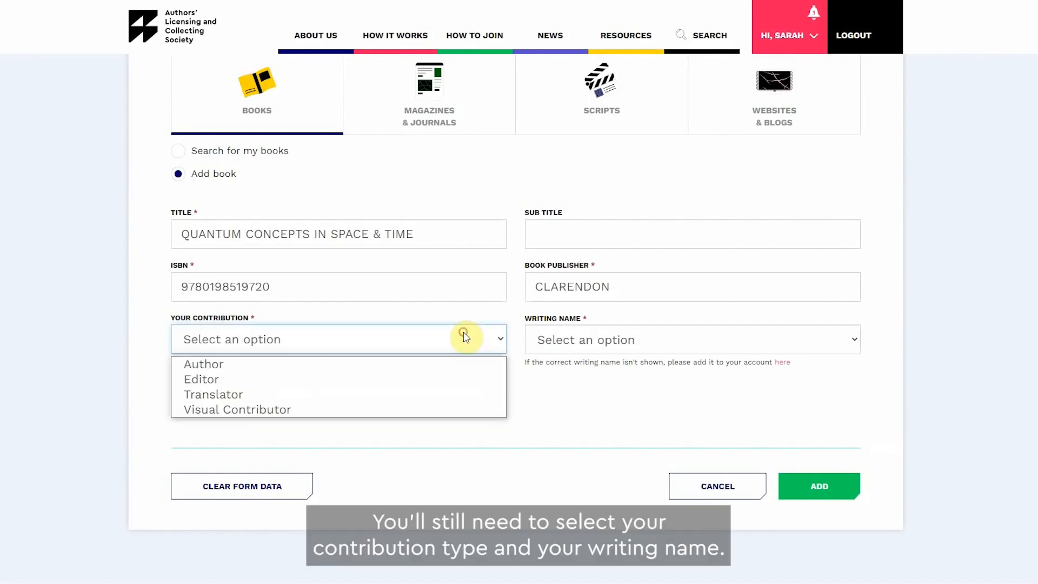
left_click(452, 361)
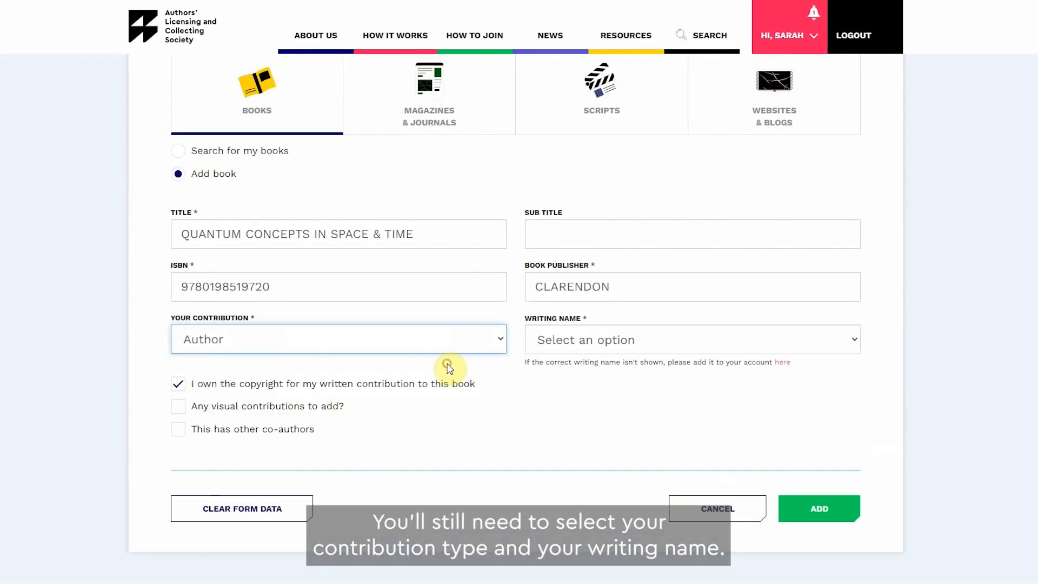
Step: Choose the correspondence name as the writing name and add the book
left_click(691, 341)
left_click(690, 362)
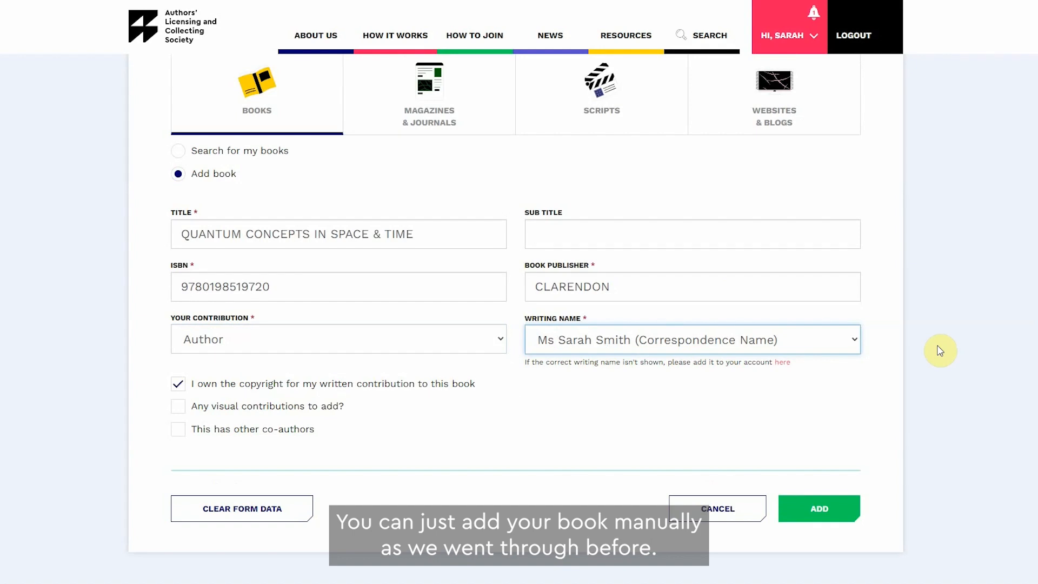
left_click(840, 509)
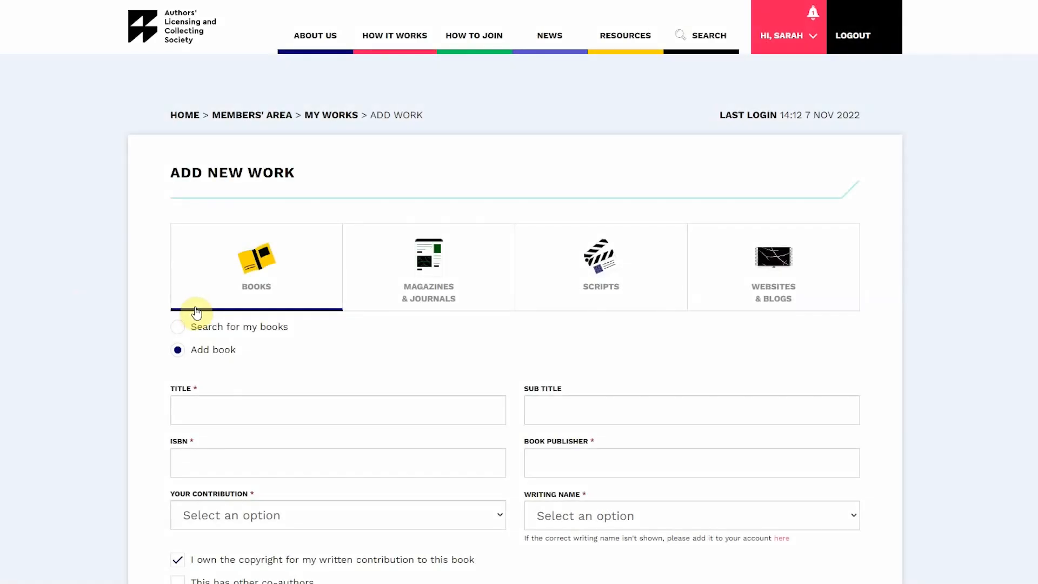
Step: Switch to magazines and journals and enter the article title What is Space?
left_click(392, 286)
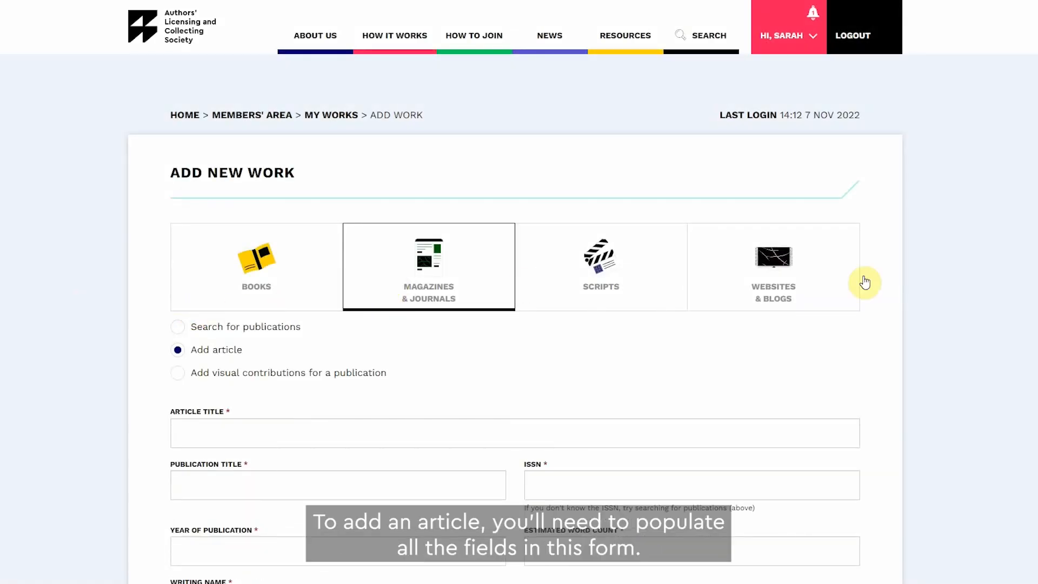
scroll(1001, 326, "down", 2)
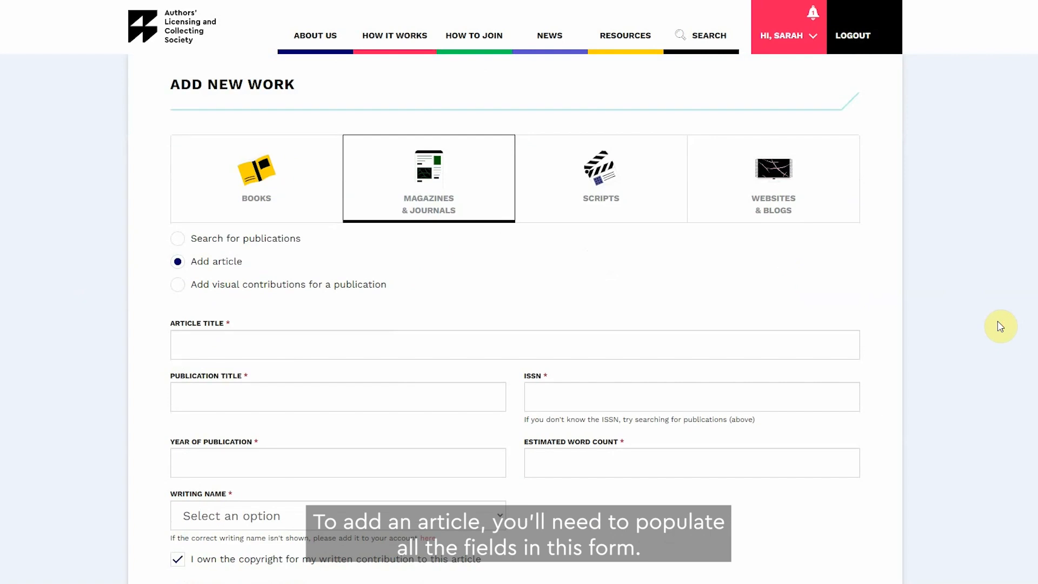
left_click(642, 337)
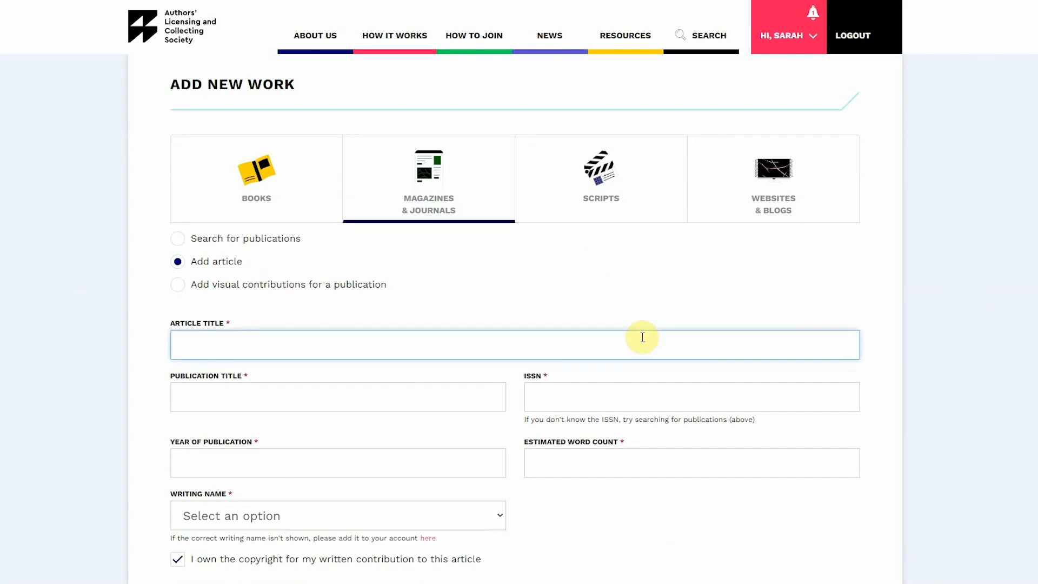
type("What is Space?")
Step: Enter Aerospace as the publication title and 03050831 as the ISSN
left_click(457, 395)
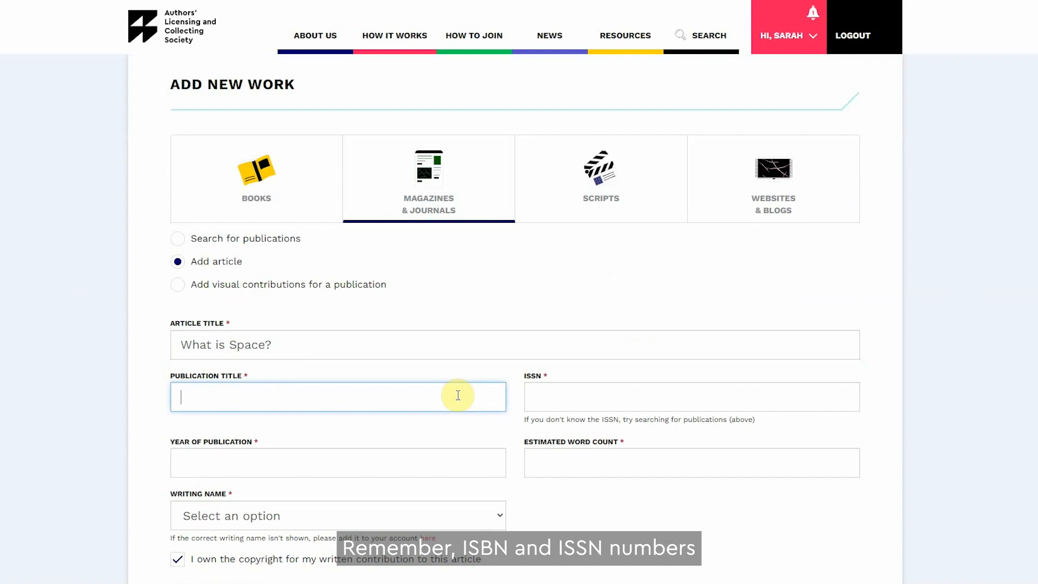
type("Aerospace")
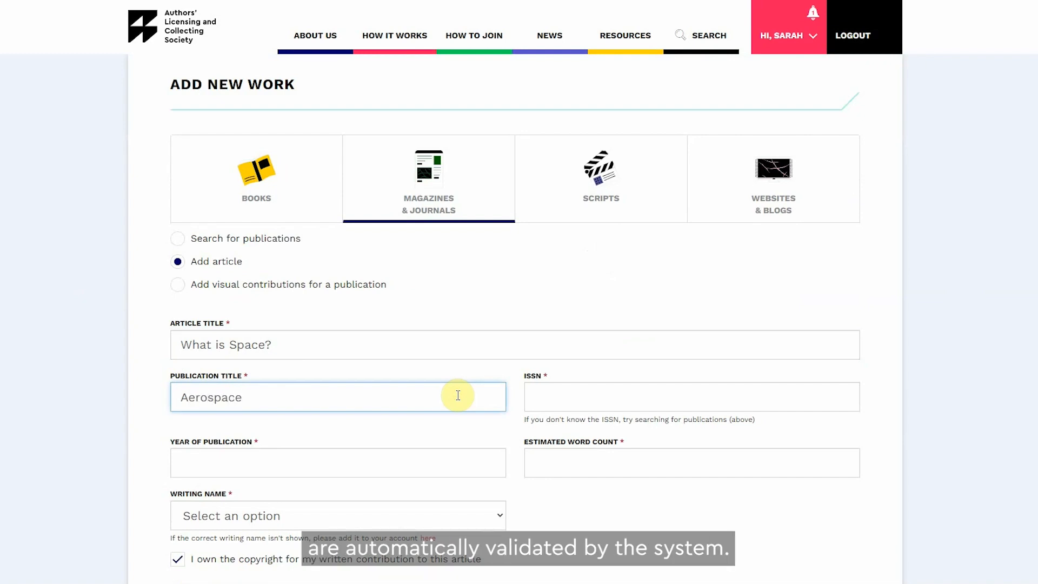
key("Tab")
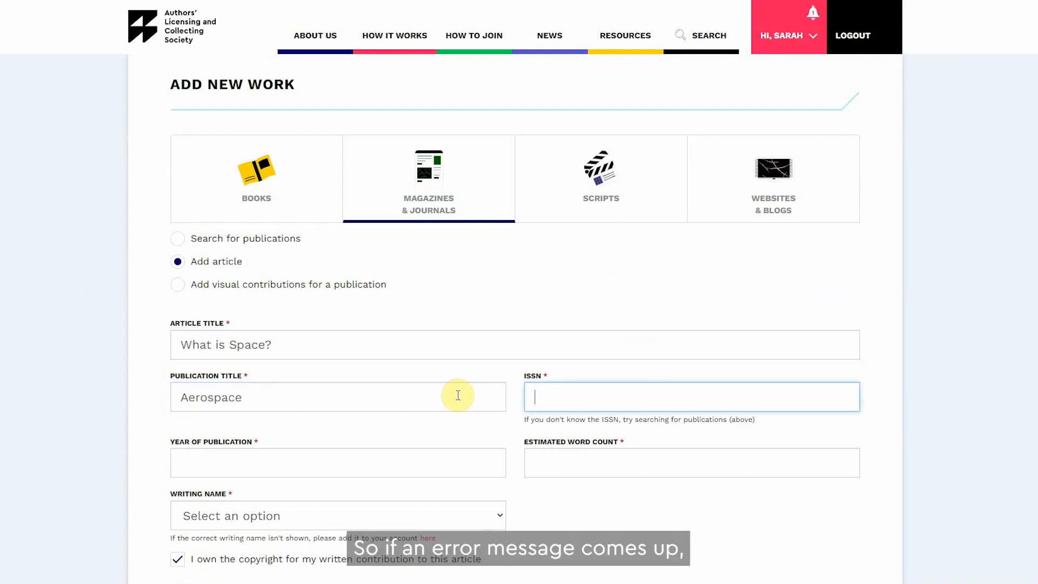
type("0")
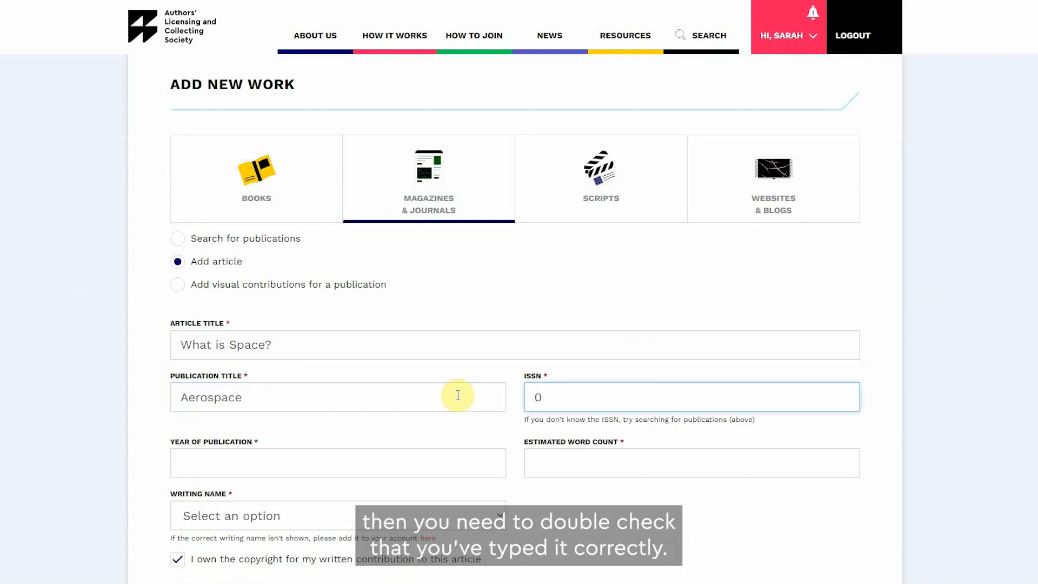
type("3050831")
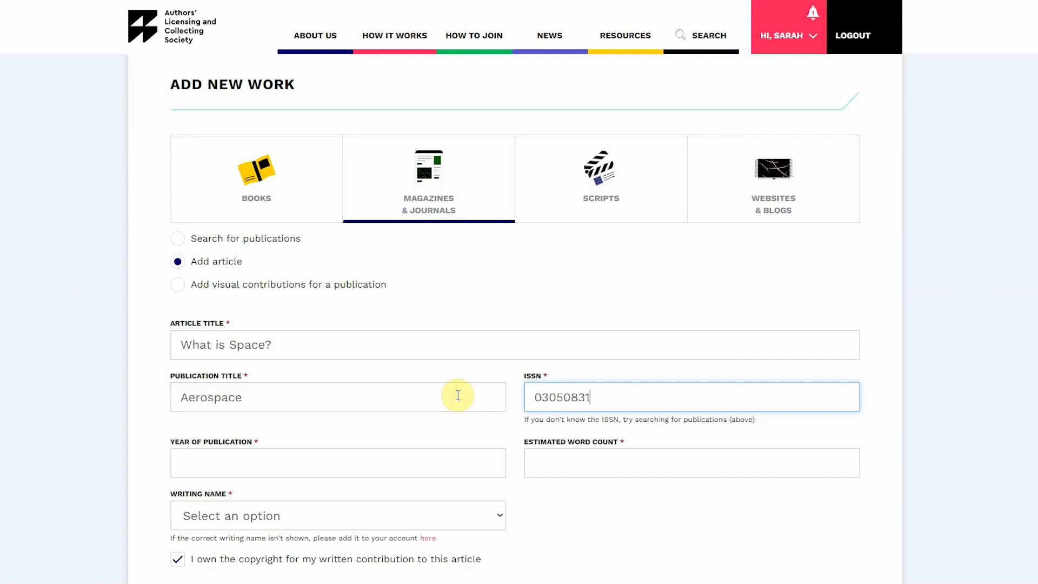
Step: Set the year of publication to 2019 and the estimated word count to 3000
scroll(457, 394, "down", 2)
left_click(455, 385)
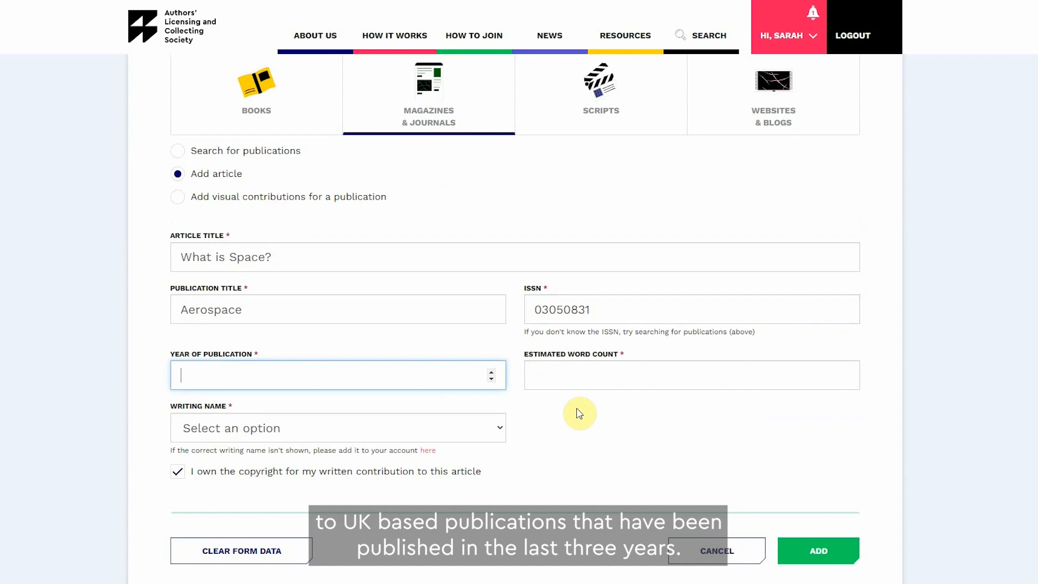
type("2019")
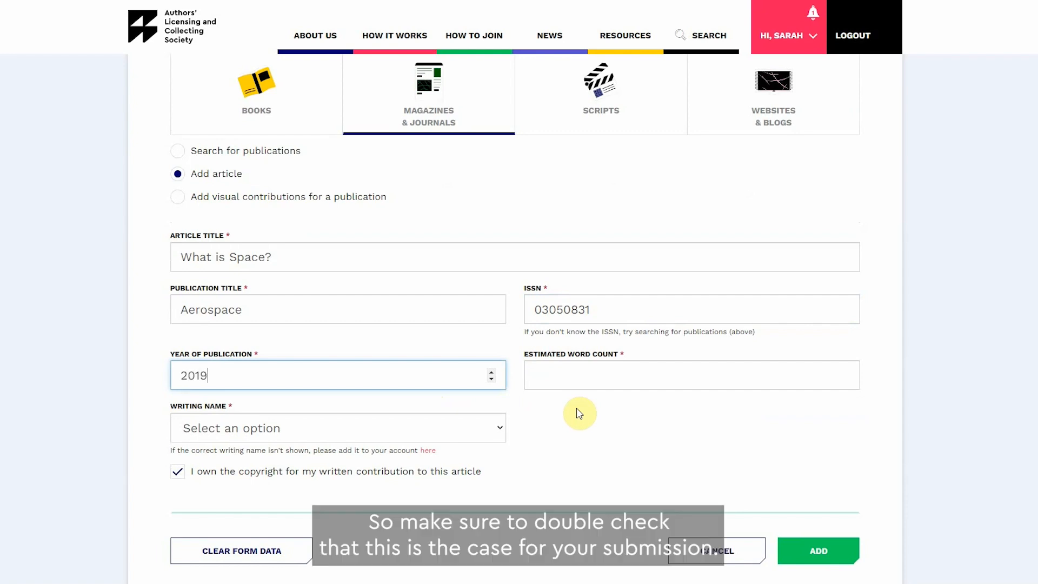
left_click(577, 379)
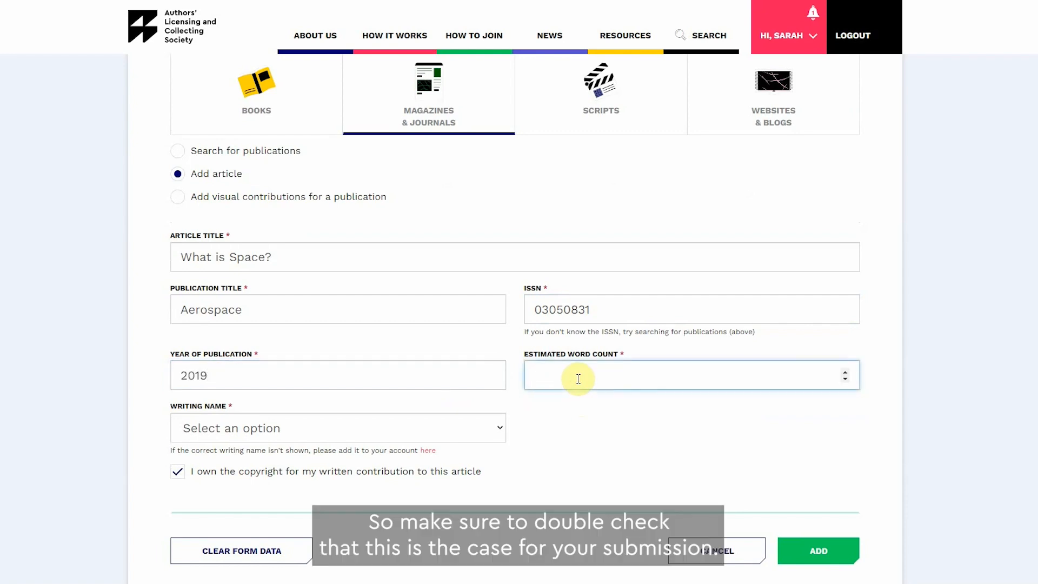
type("3000")
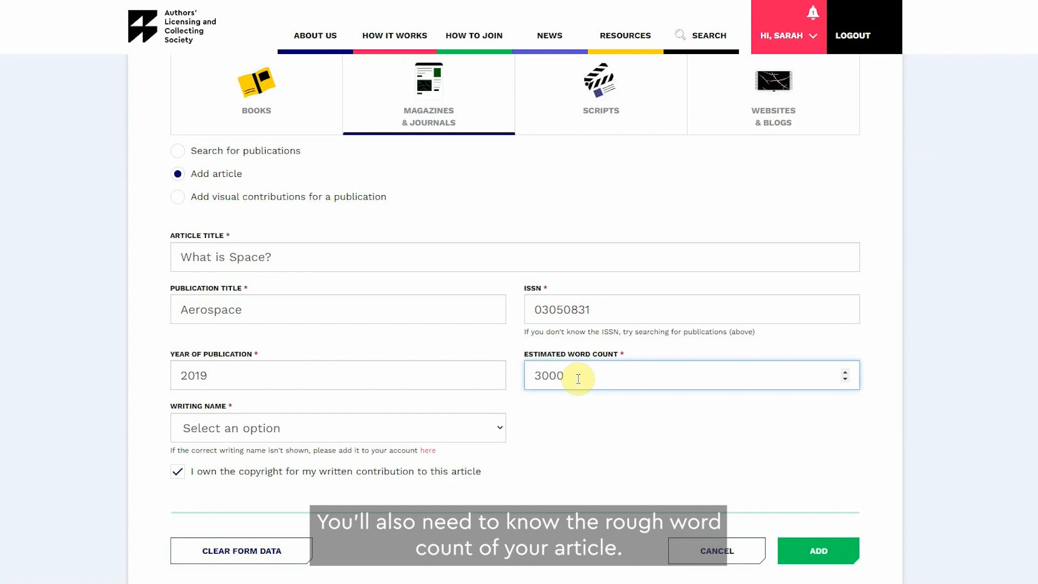
Step: Choose the correspondence name as the writing name and add the article
left_click(435, 431)
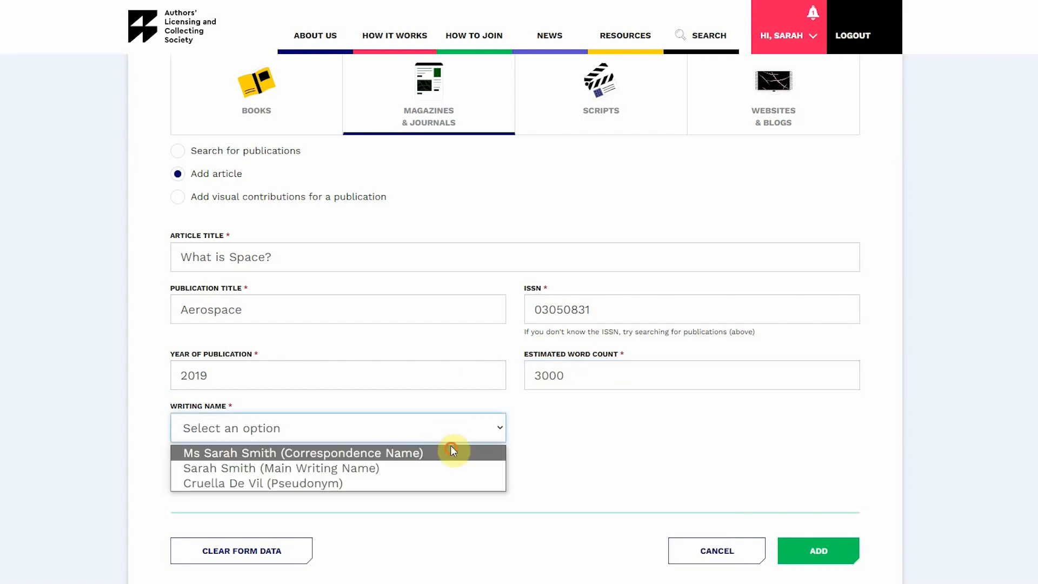
left_click(453, 451)
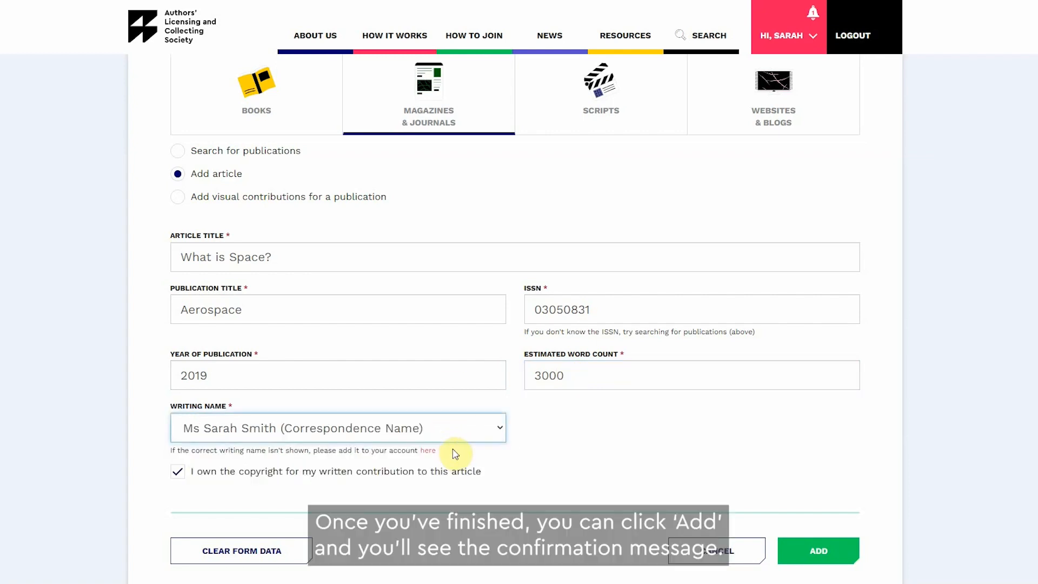
left_click(852, 551)
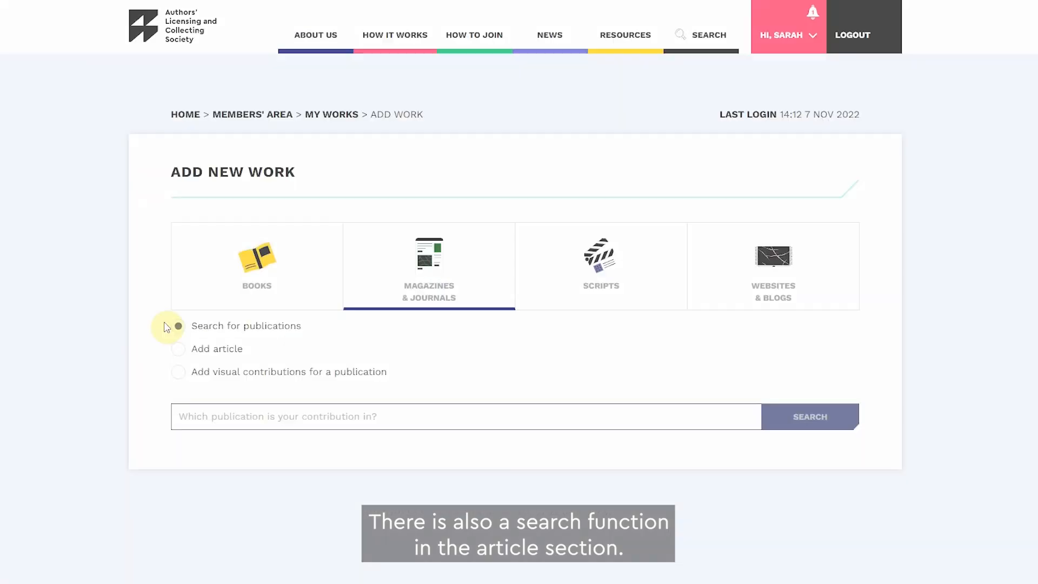
Step: Switch to searching for publications and search for space
left_click(189, 412)
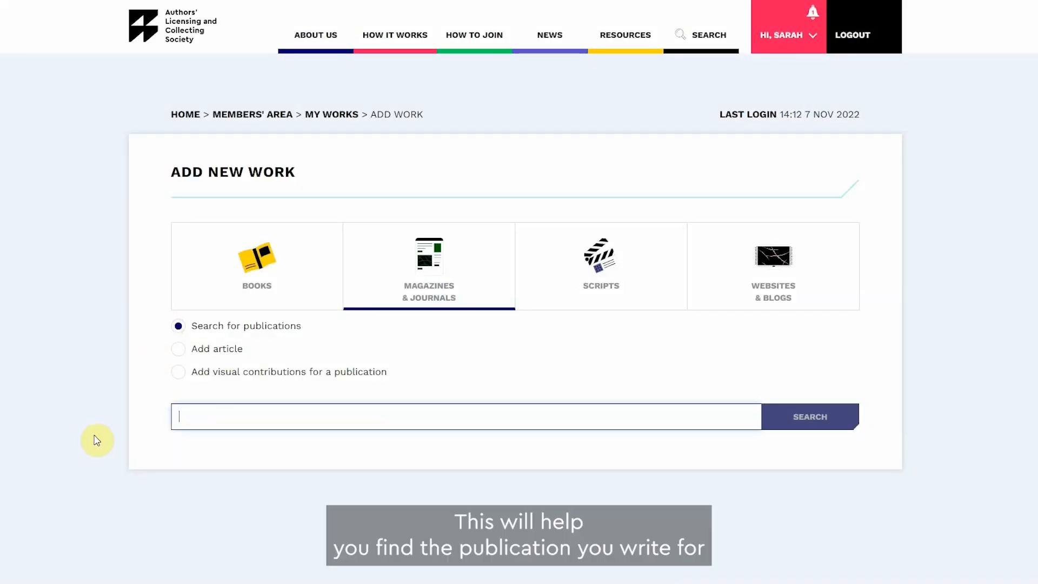
type("space")
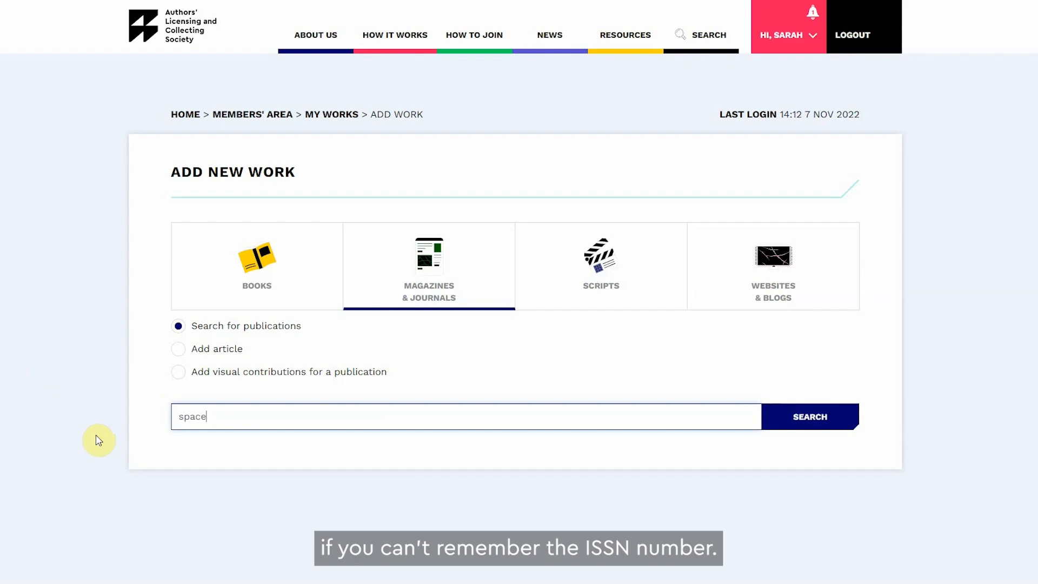
left_click(832, 417)
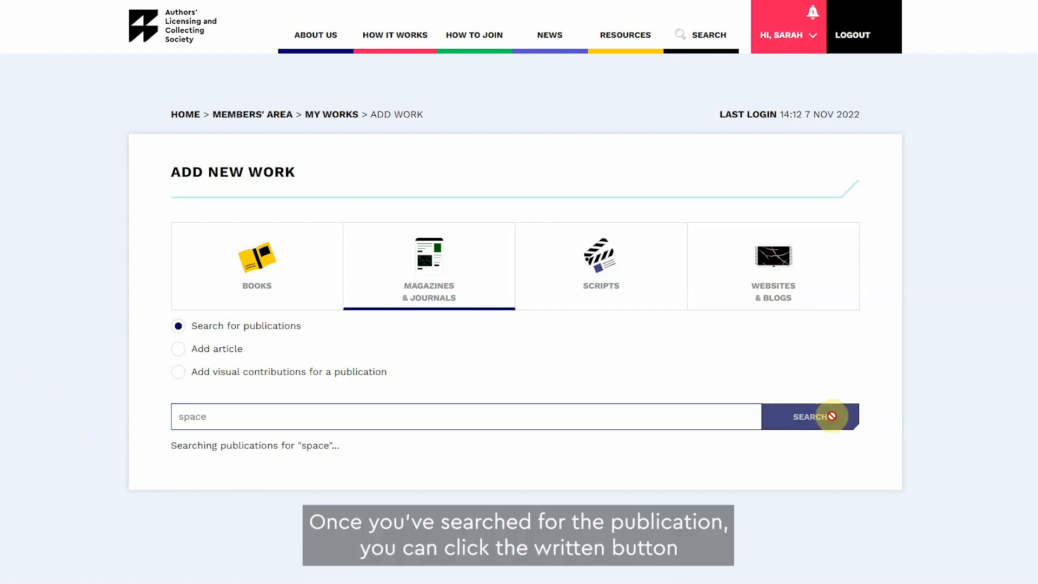
Step: Start a written contribution to Aerospace (London) and title the article All about Space
scroll(938, 416, "down", 3)
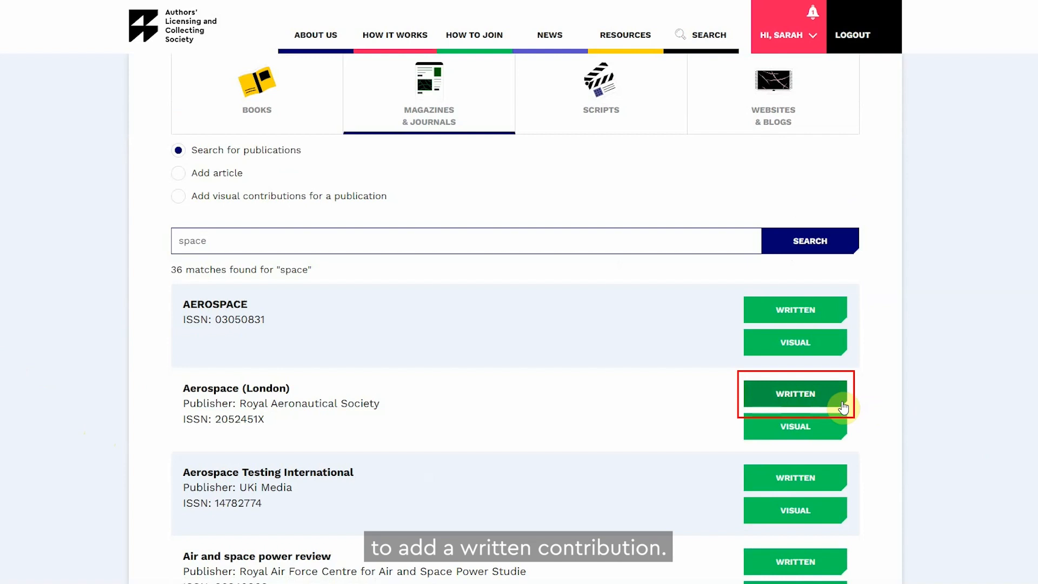
left_click(843, 405)
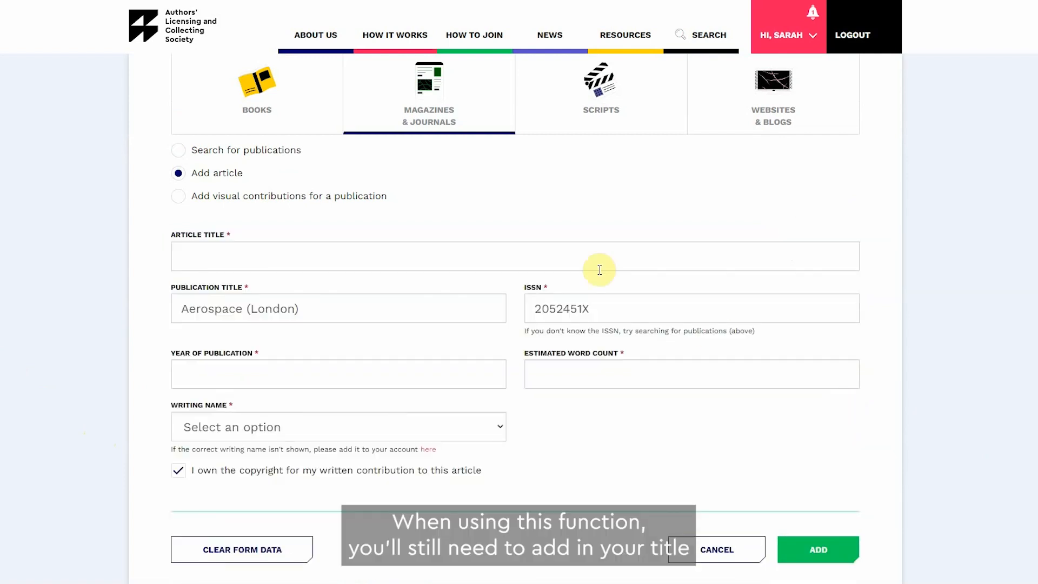
left_click(553, 255)
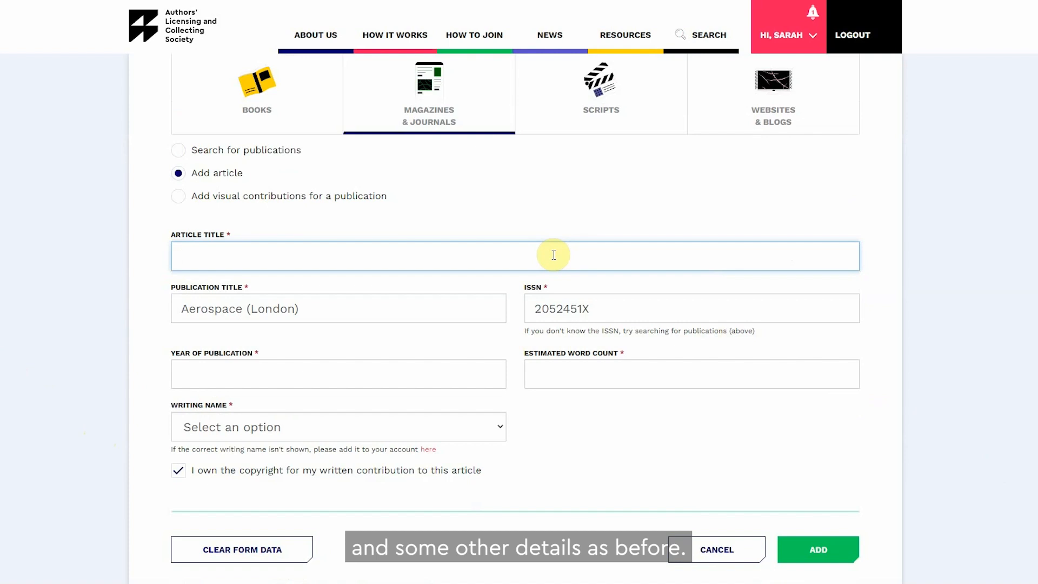
type("All about Space")
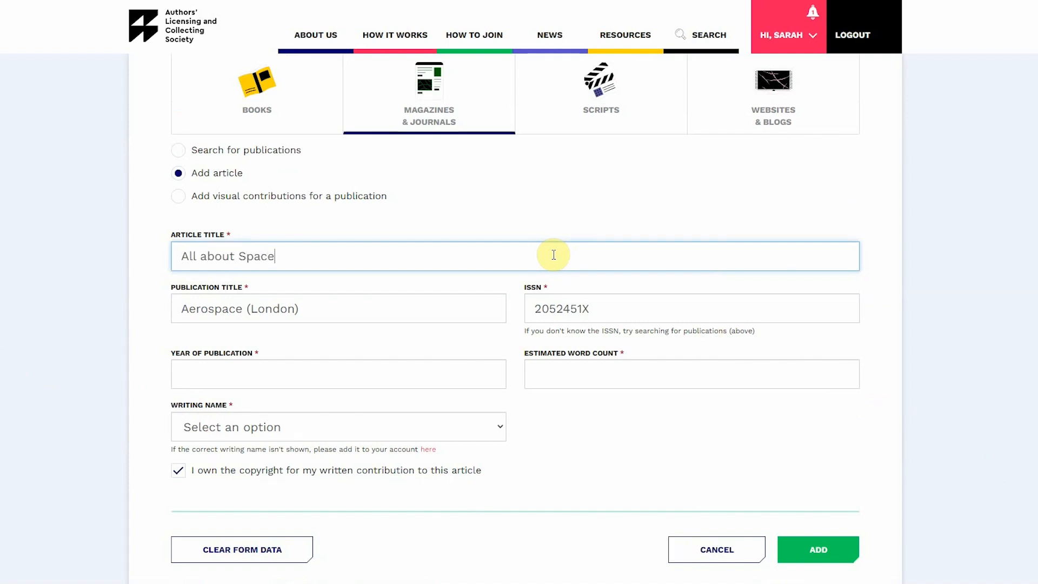
Step: Set the year of publication to 2020 and the estimated word count to 3000
left_click(413, 379)
type("2020")
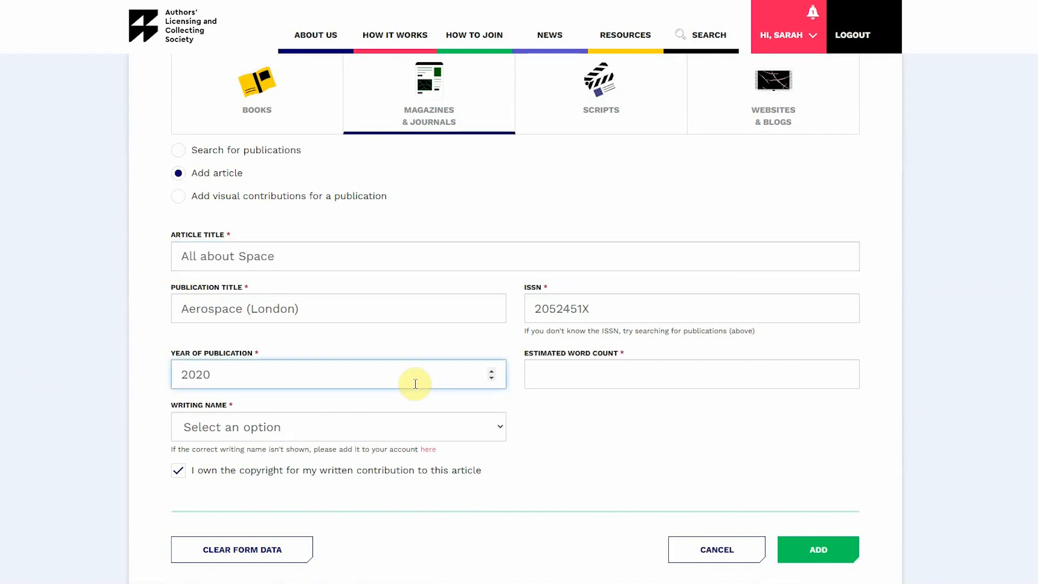
left_click(597, 366)
type("3000")
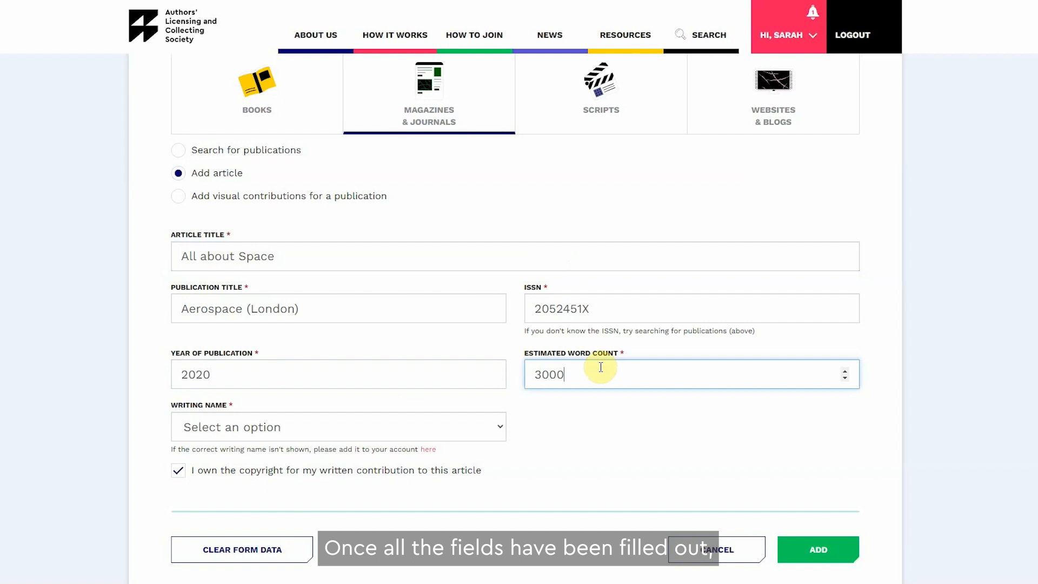
Step: Choose the correspondence name as the writing name and add the article
left_click(609, 464)
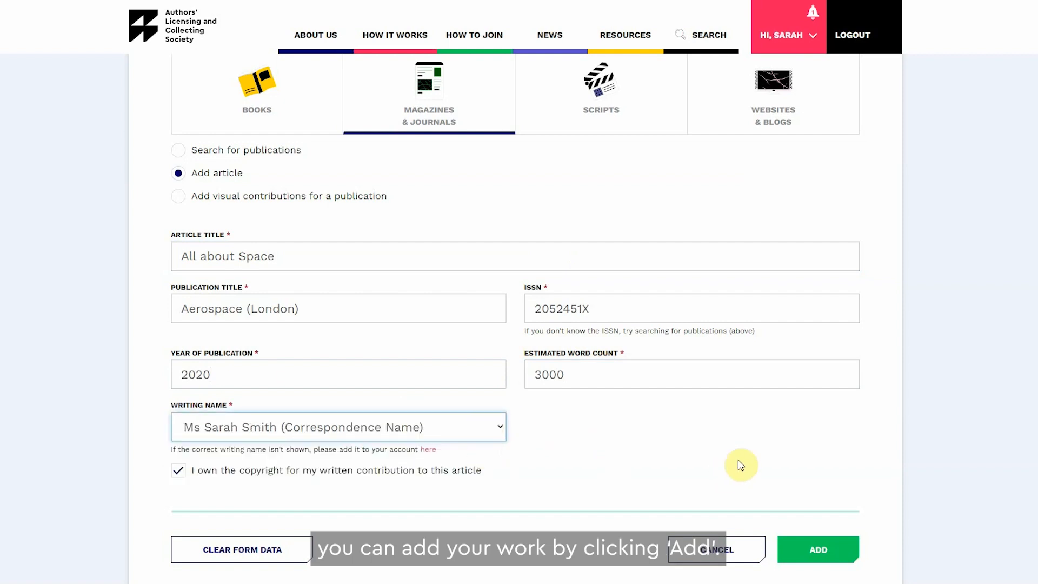
left_click(841, 552)
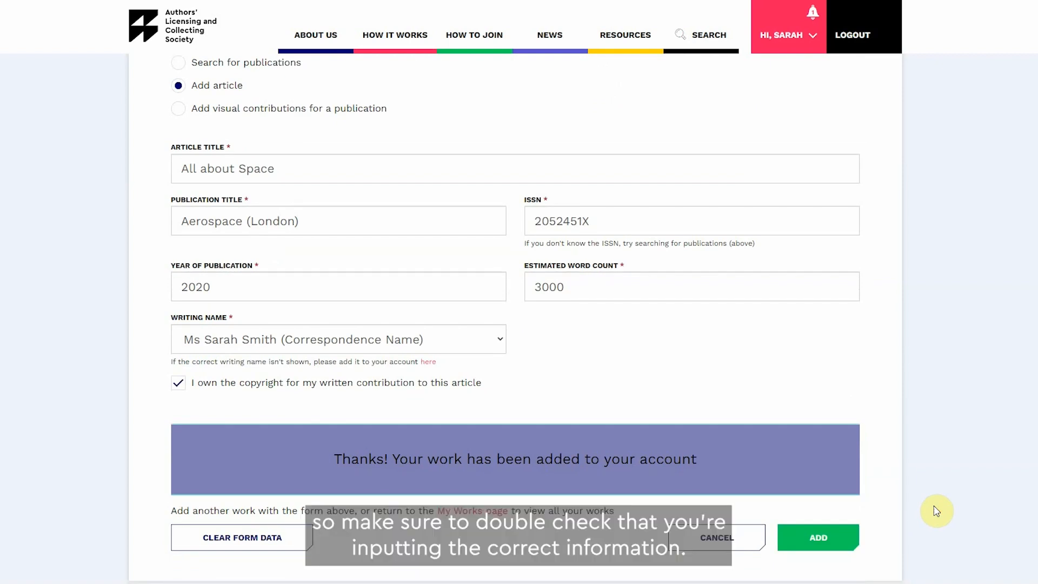
Step: Switch to adding a script and enter Space Show as the title of the work
scroll(936, 510, "up", 3)
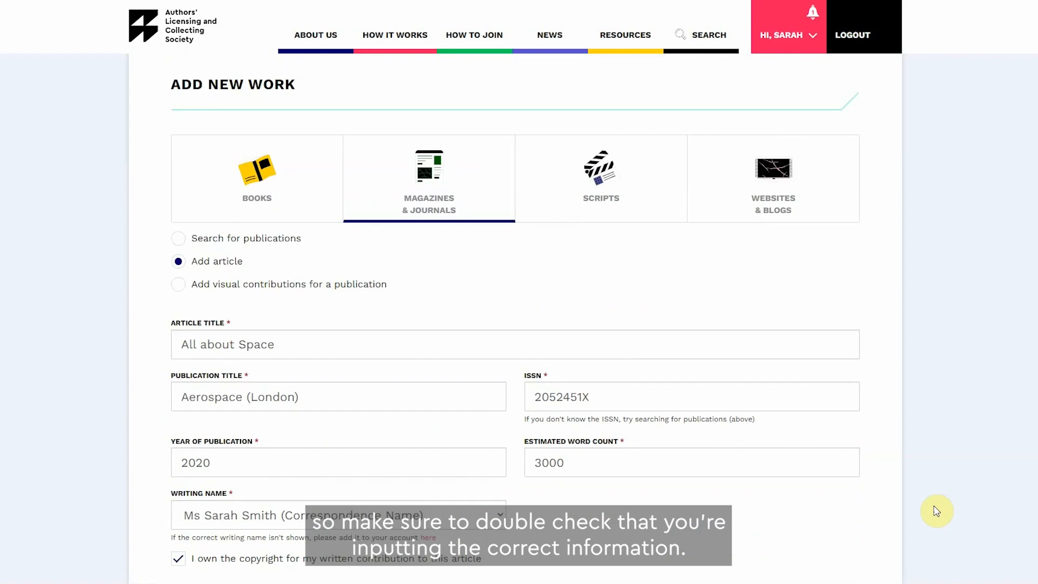
left_click(644, 209)
scroll(741, 227, "down", 2)
left_click(427, 226)
type("S")
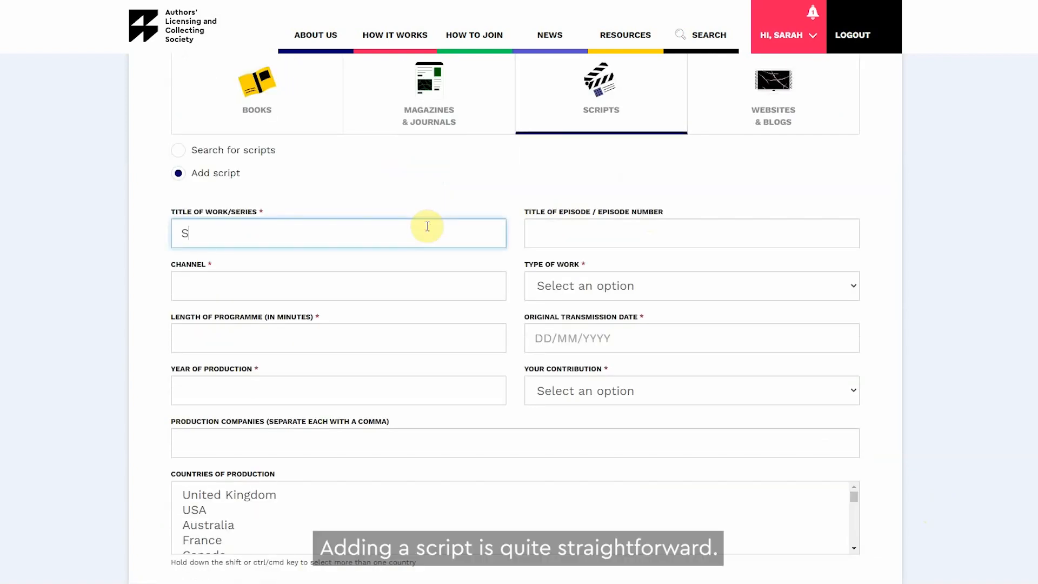
type("pace Show")
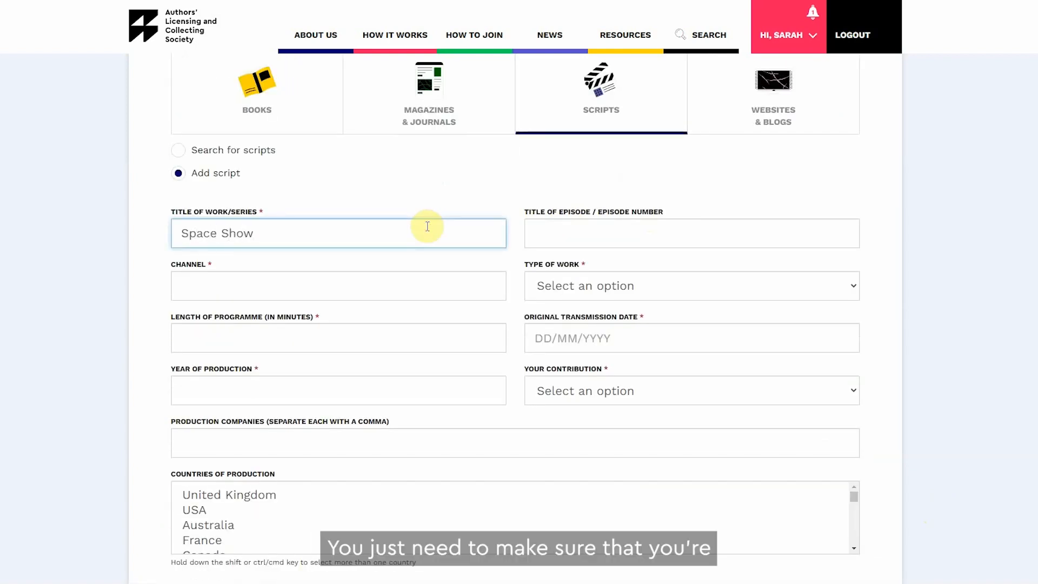
Step: Fill in the channel as Channel 4, programme length 40 minutes and year of production 2008
left_click(414, 284)
type("Channel 4")
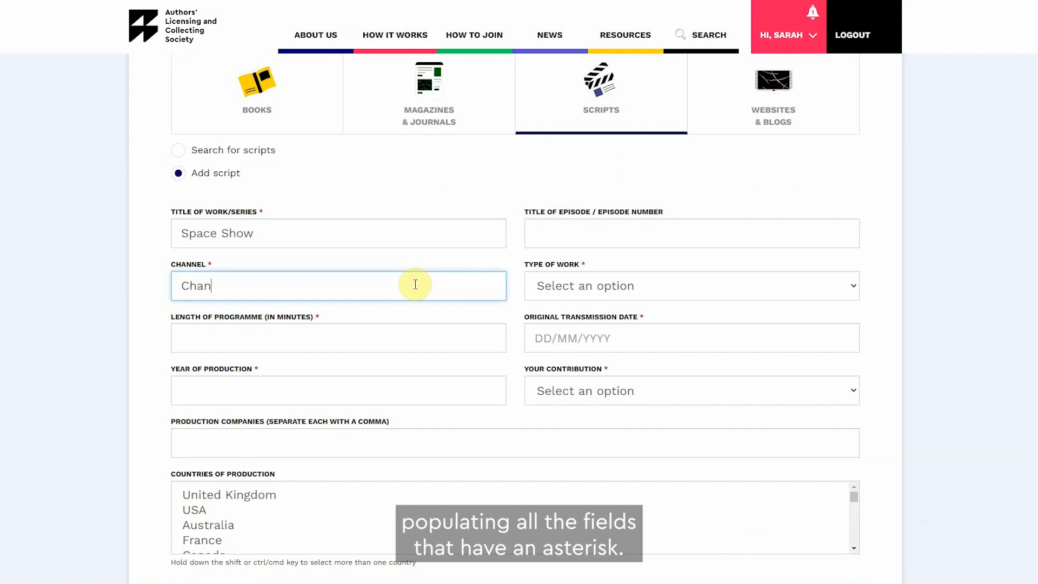
left_click(411, 337)
type("40")
left_click(400, 390)
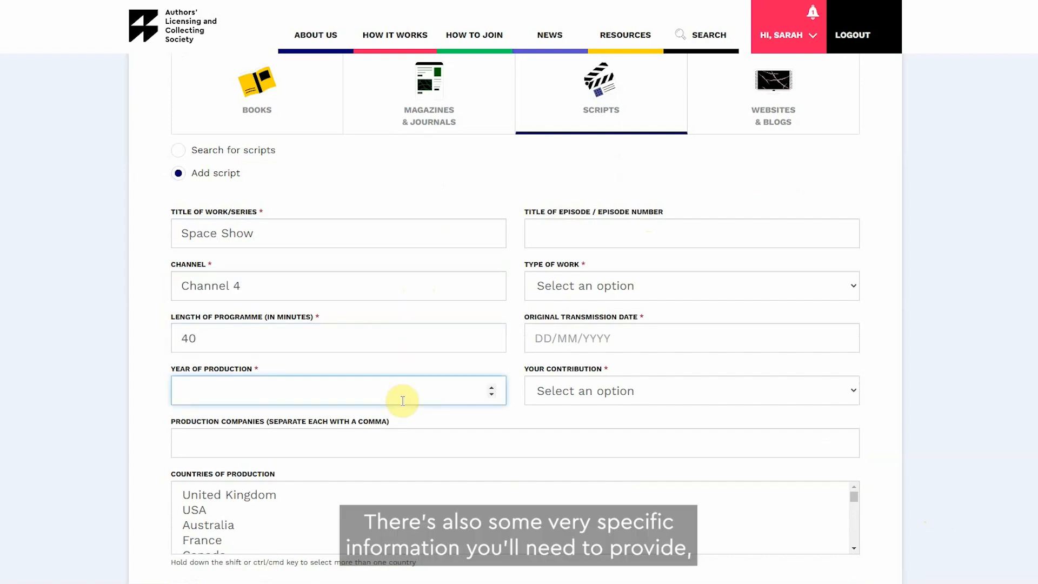
type("2008")
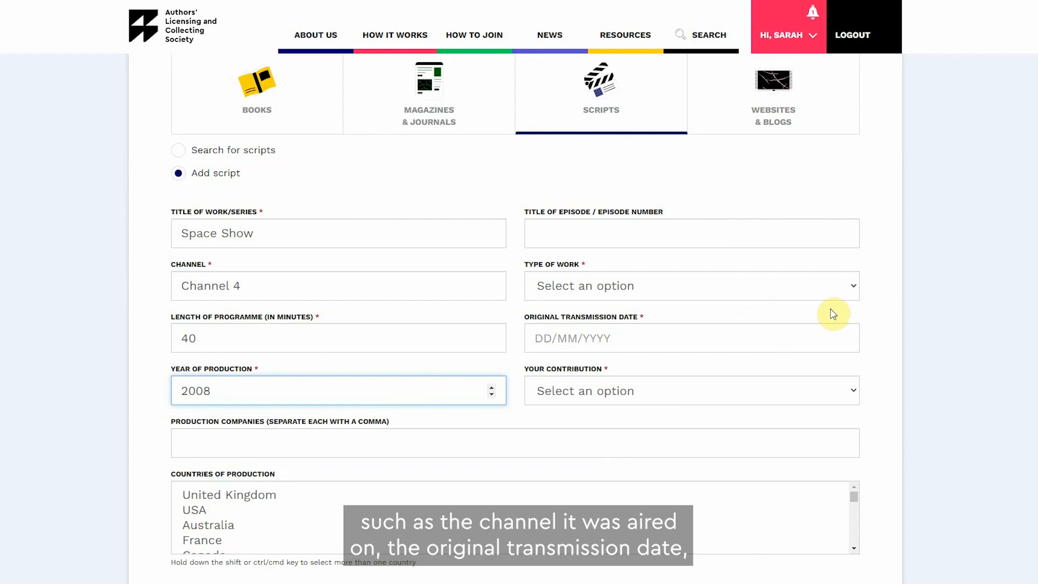
Step: Set the type of work to TV Programme / Film and the original transmission date to 14/05/2008
left_click(837, 286)
left_click(828, 307)
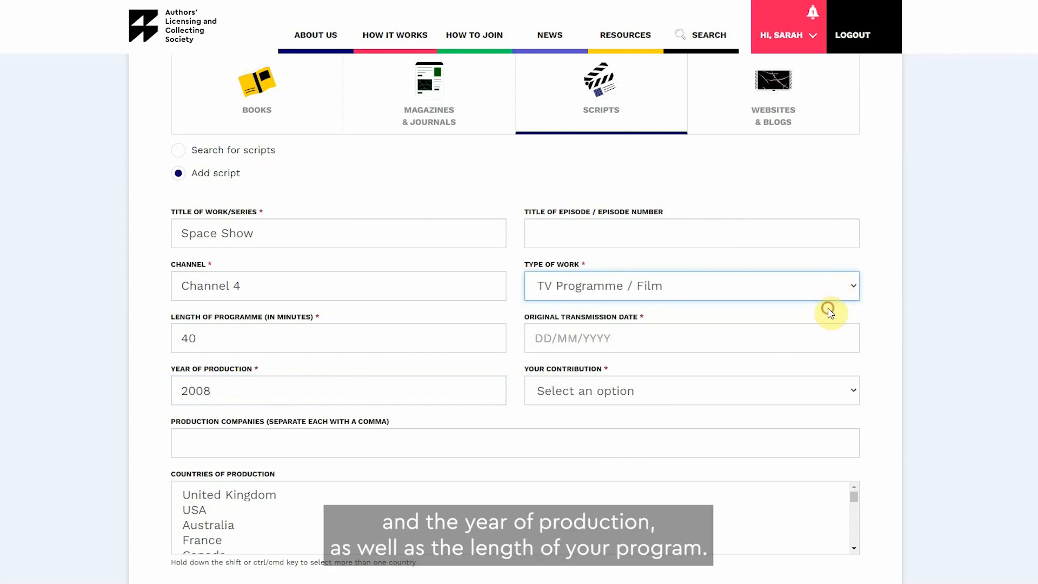
left_click(828, 343)
type("14/05/2008")
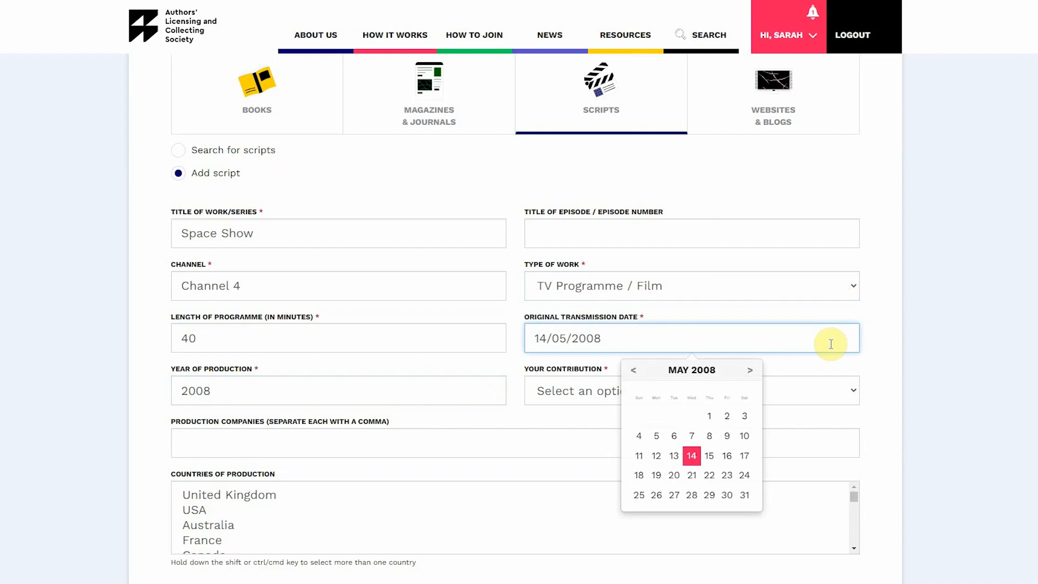
Step: Set your contribution to Script Writer and add the script to your works
left_click(907, 378)
left_click(856, 390)
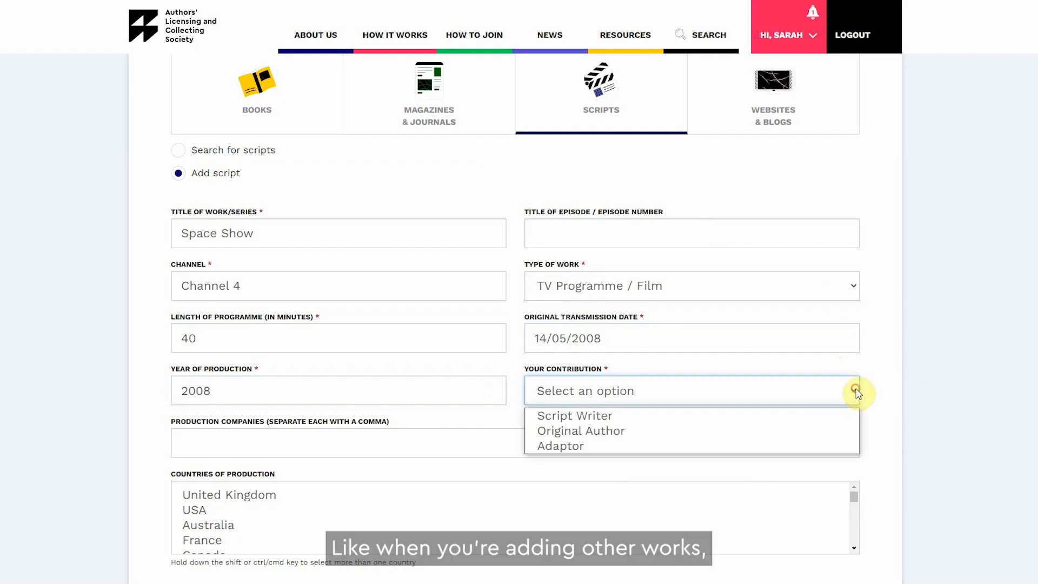
left_click(843, 415)
scroll(910, 398, "down", 3)
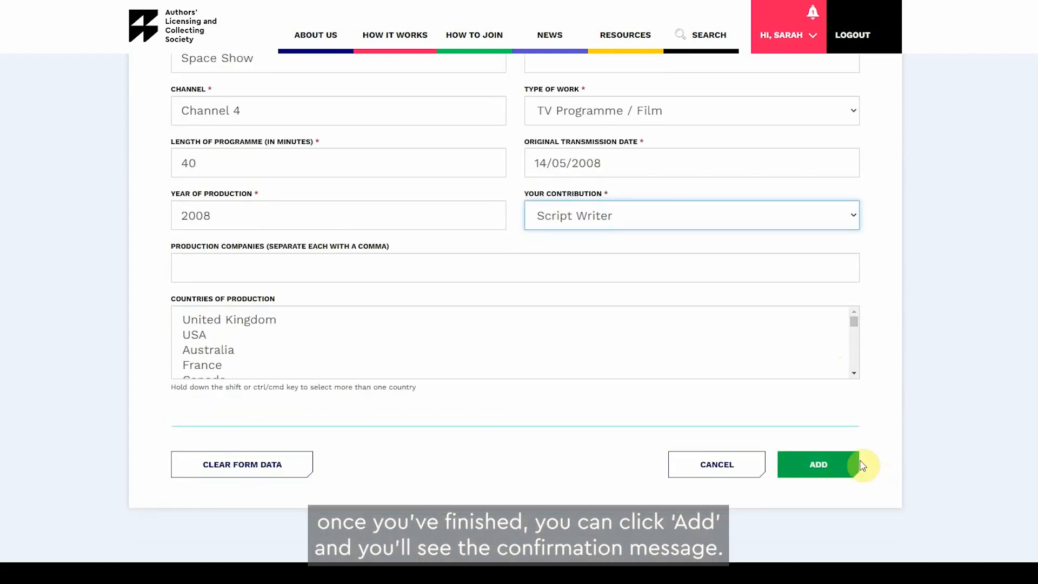
left_click(852, 467)
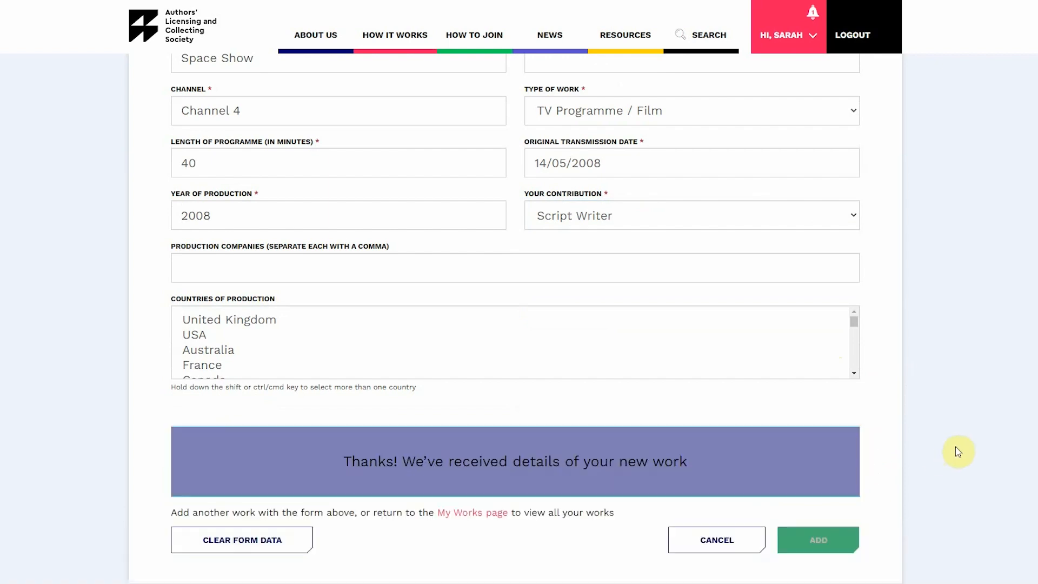
scroll(958, 452, "up", 6)
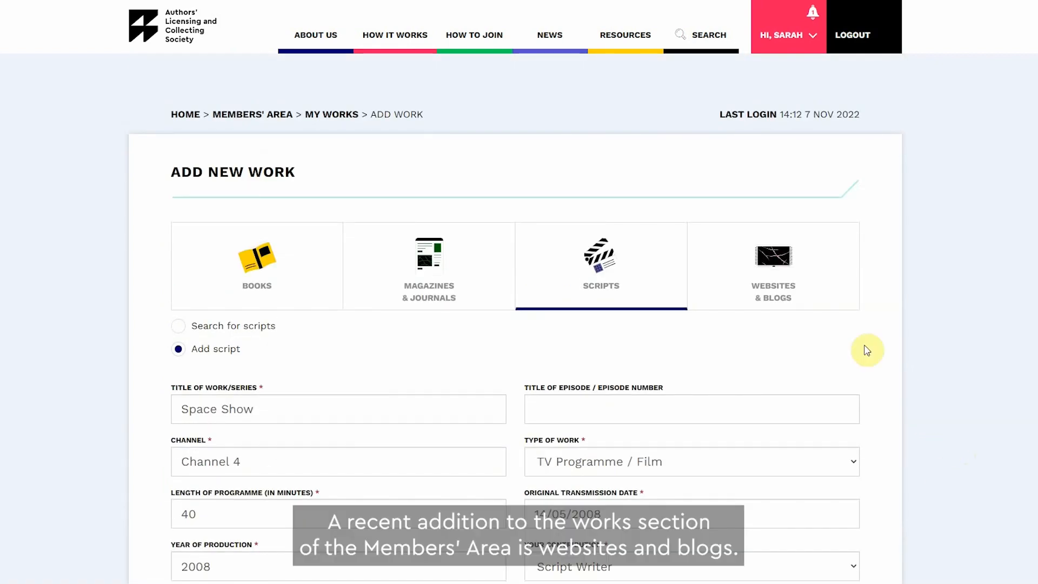
left_click(800, 270)
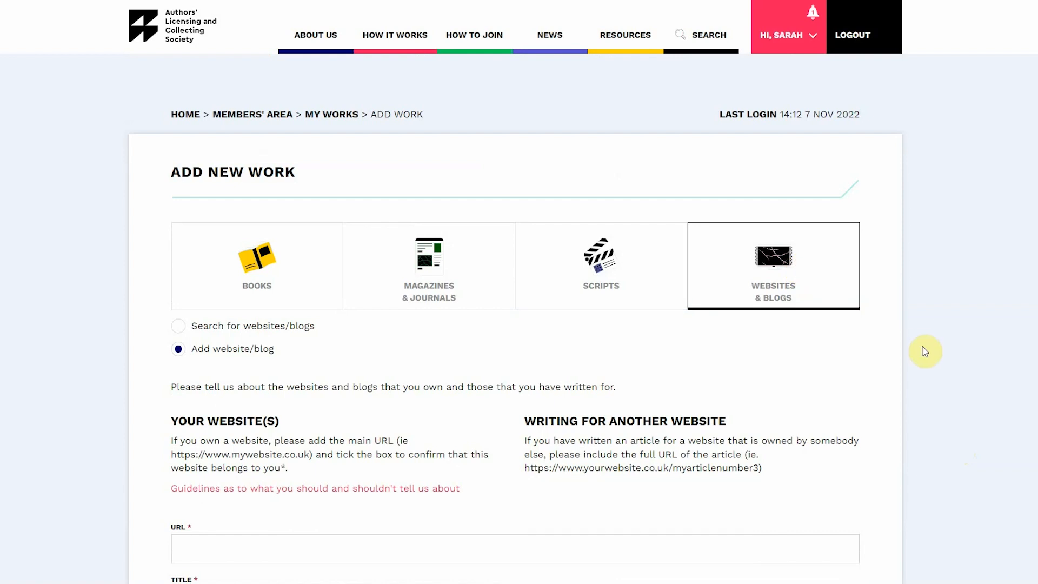
scroll(925, 352, "down", 2)
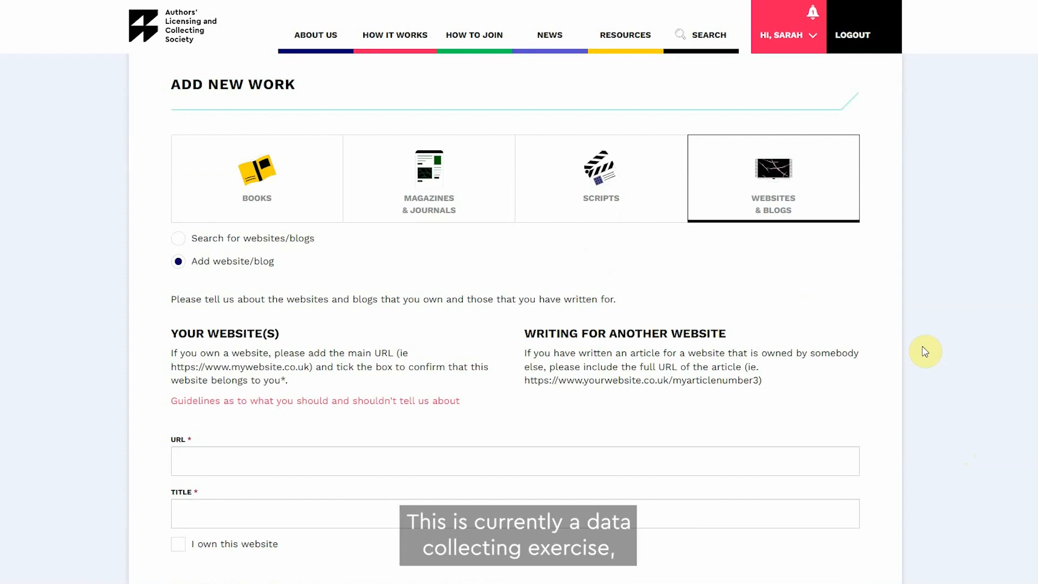
scroll(926, 351, "down", 2)
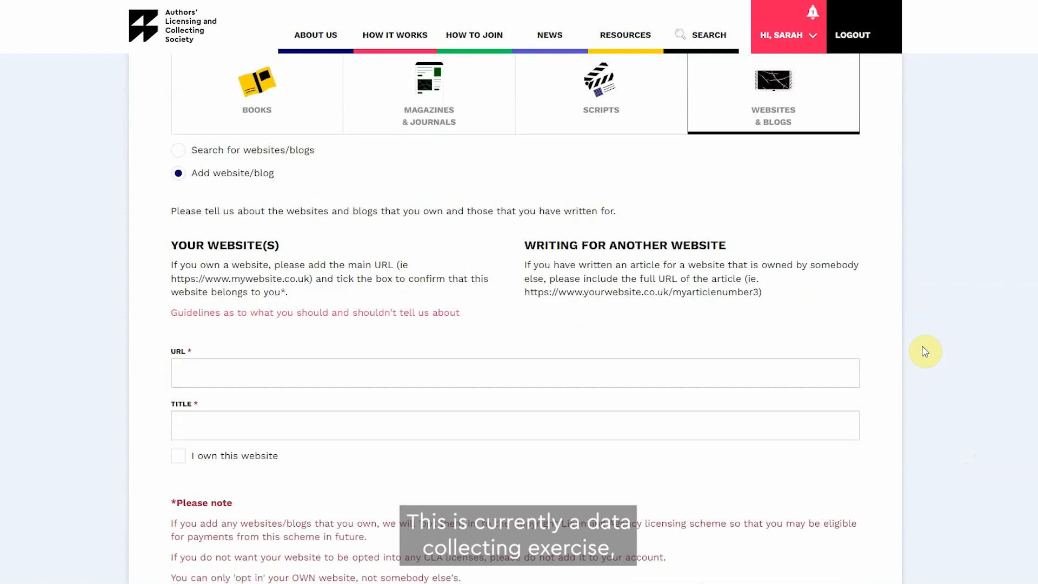
scroll(926, 352, "down", 2)
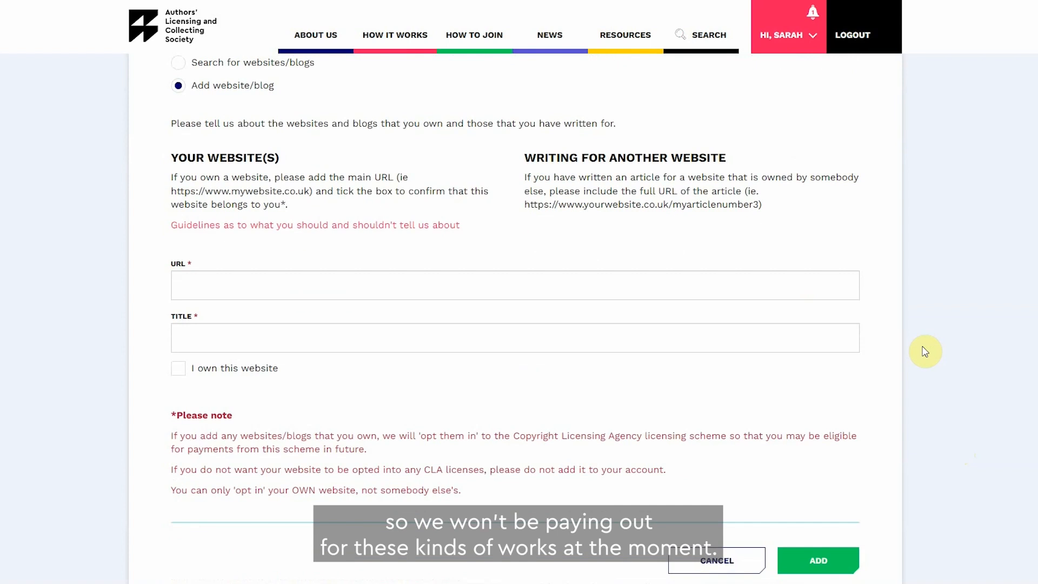
left_click(669, 285)
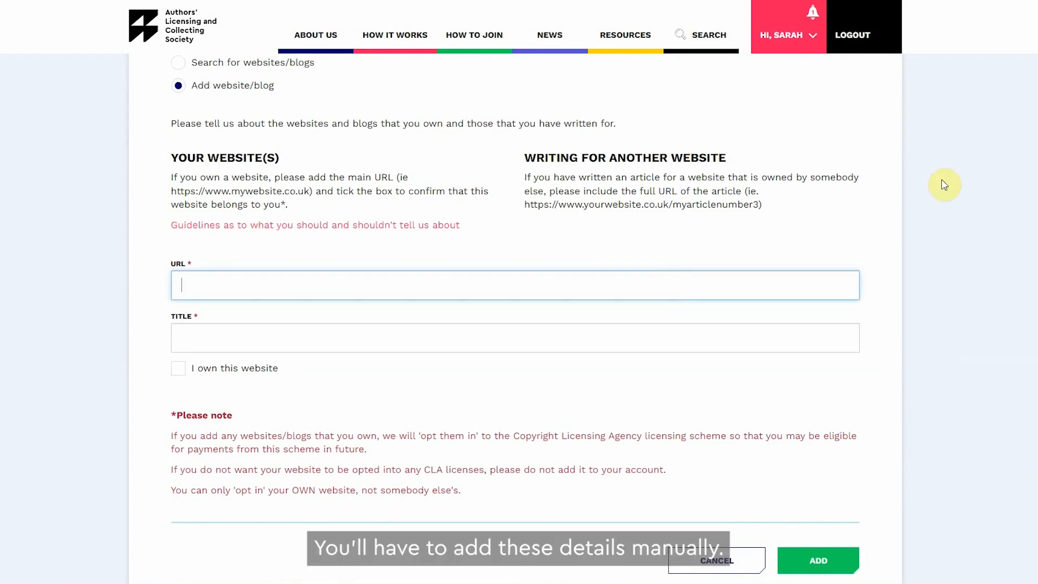
type("https://www")
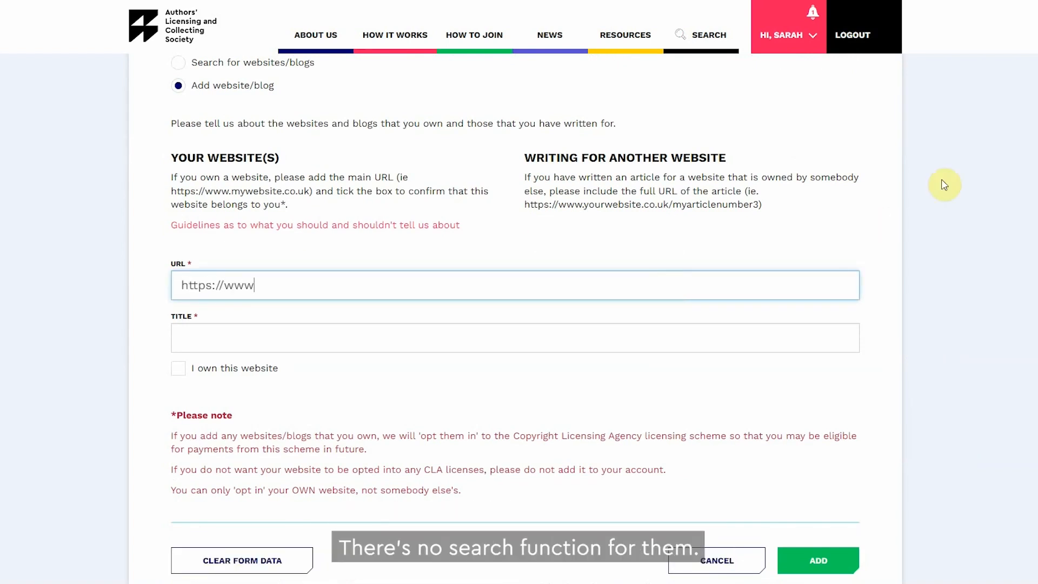
type(".alcs.co.uk/")
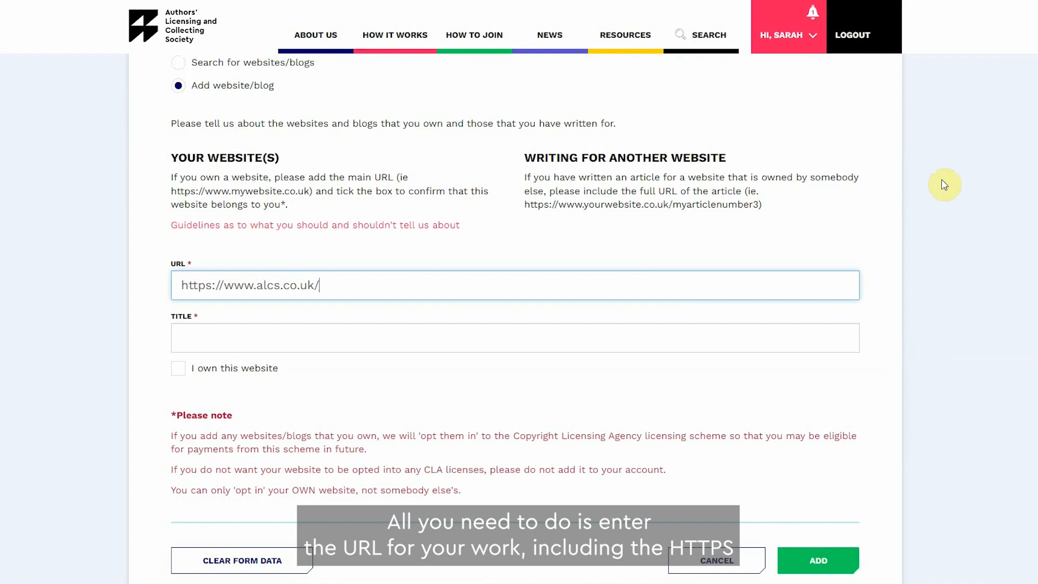
type("myarticle")
Step: Enter All about ALCS as the title and add the website article
left_click(824, 338)
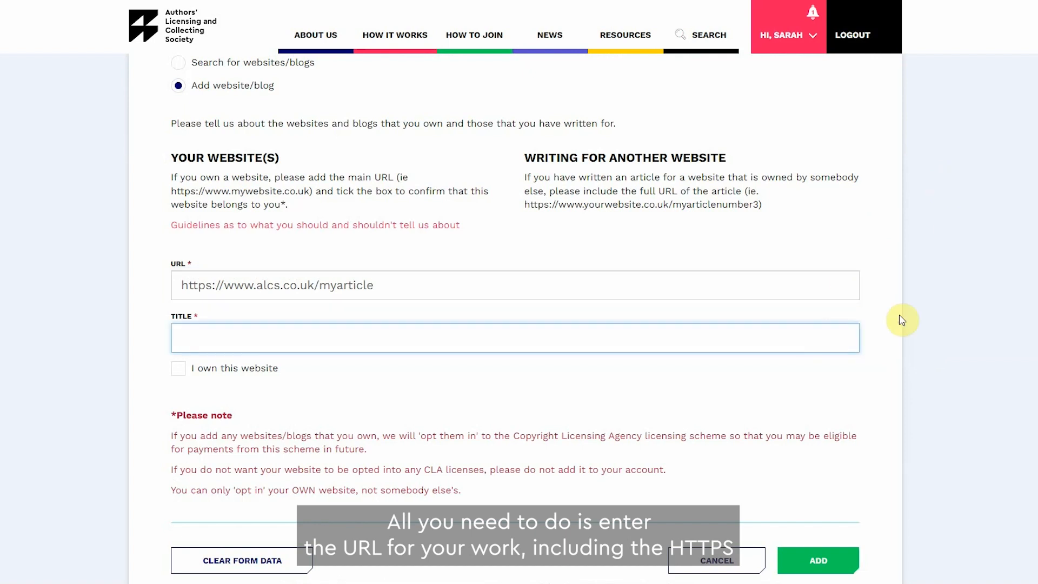
type("All about ALCS")
left_click(901, 318)
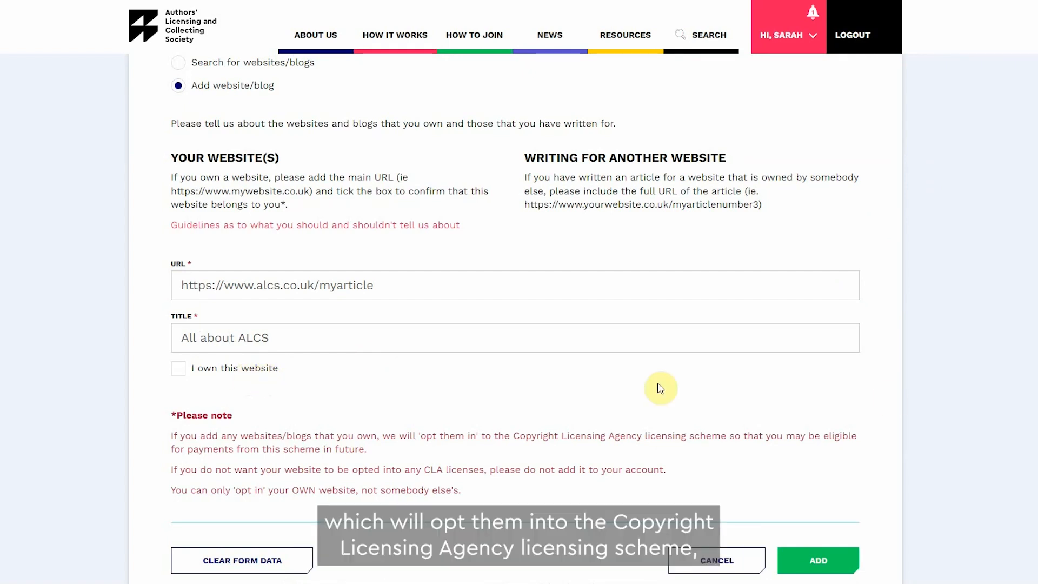
scroll(871, 406, "down", 2)
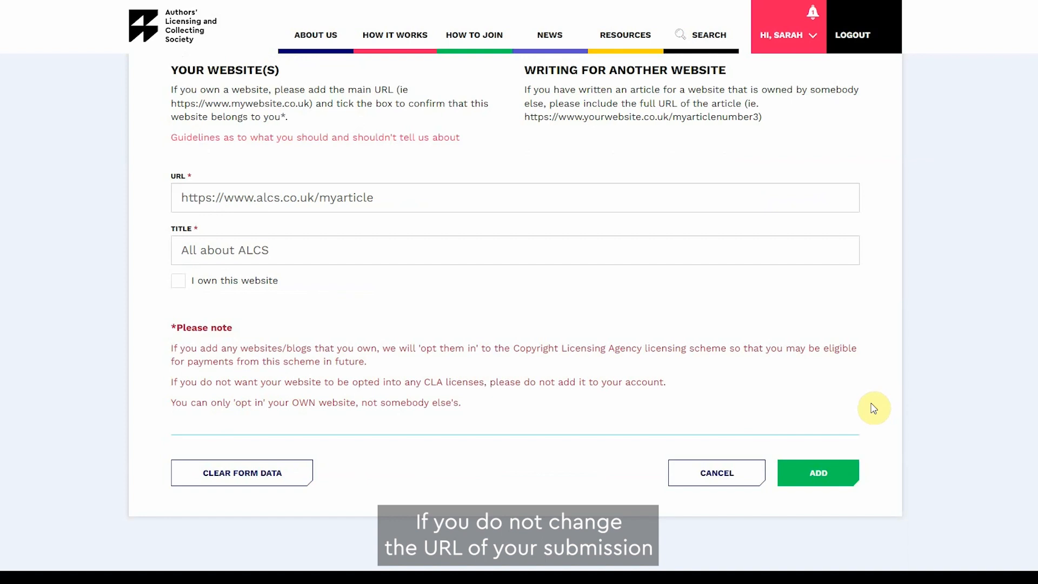
left_click(840, 476)
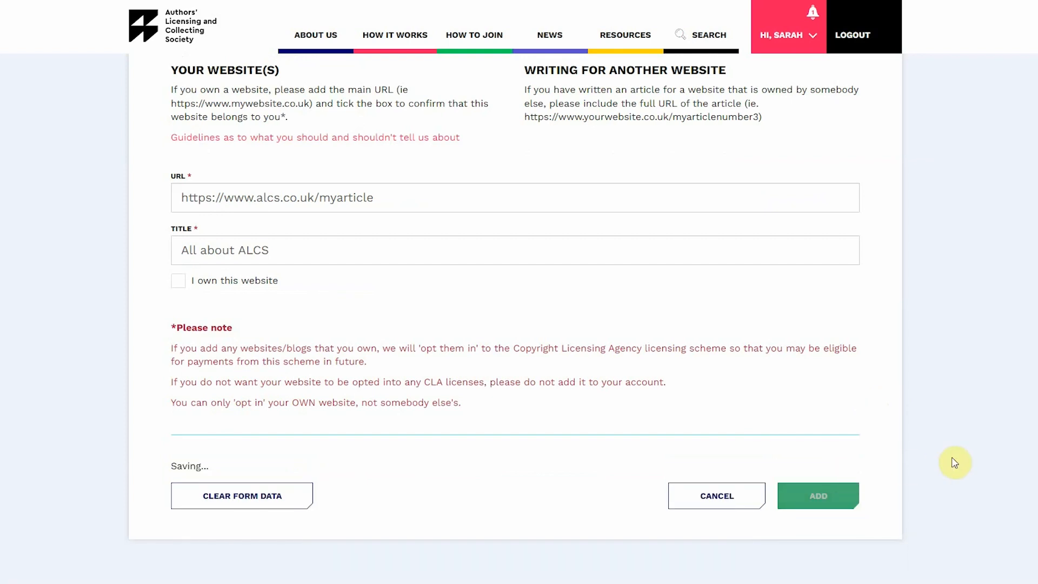